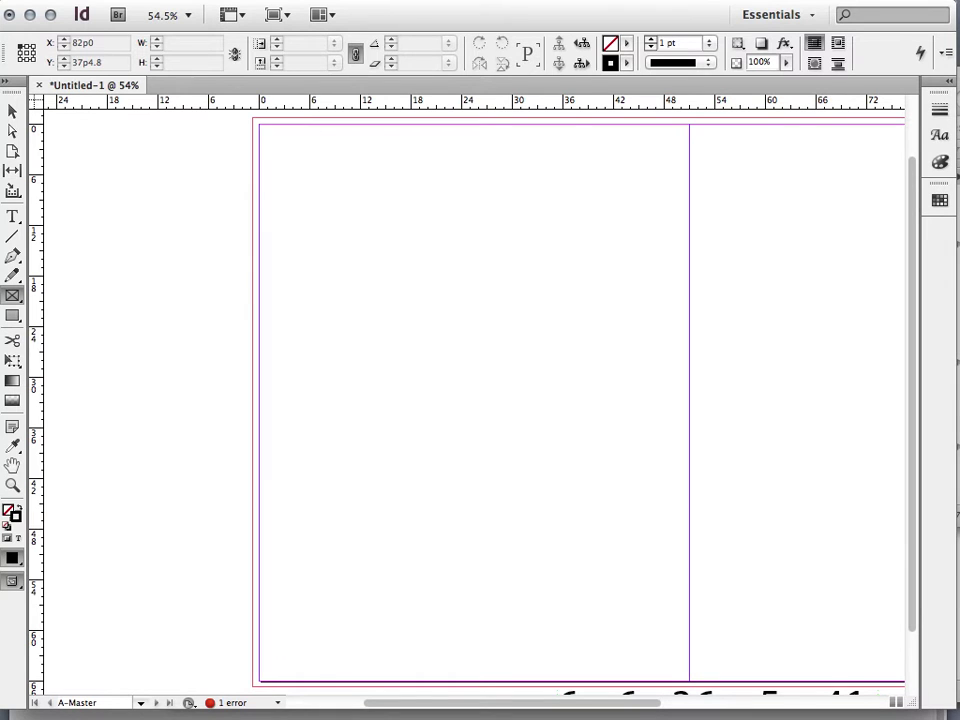
# - Go to the 2-3 spread and delete the placeholder text frame on page 2
pyautogui.press('super+F12')
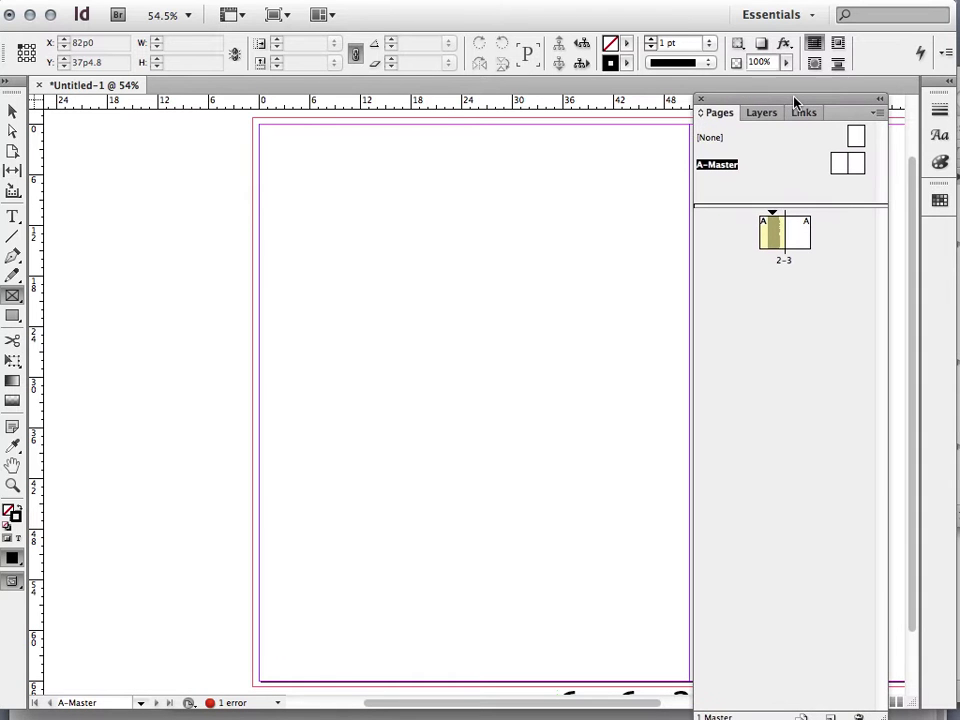
pyautogui.doubleClick(771, 228)
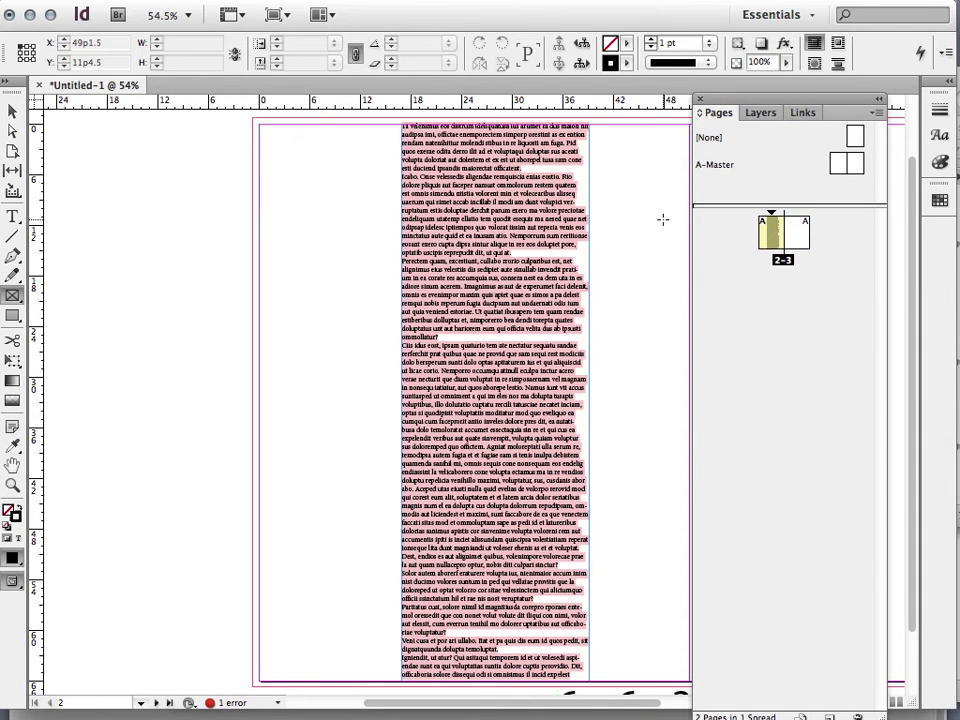
pyautogui.press('v')
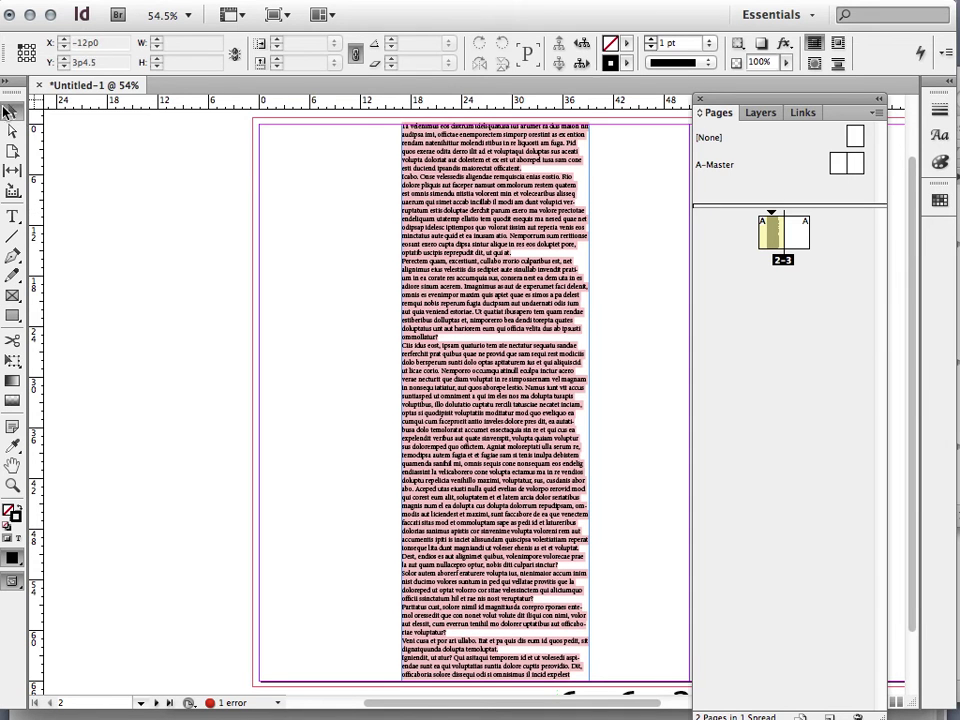
pyautogui.click(410, 155)
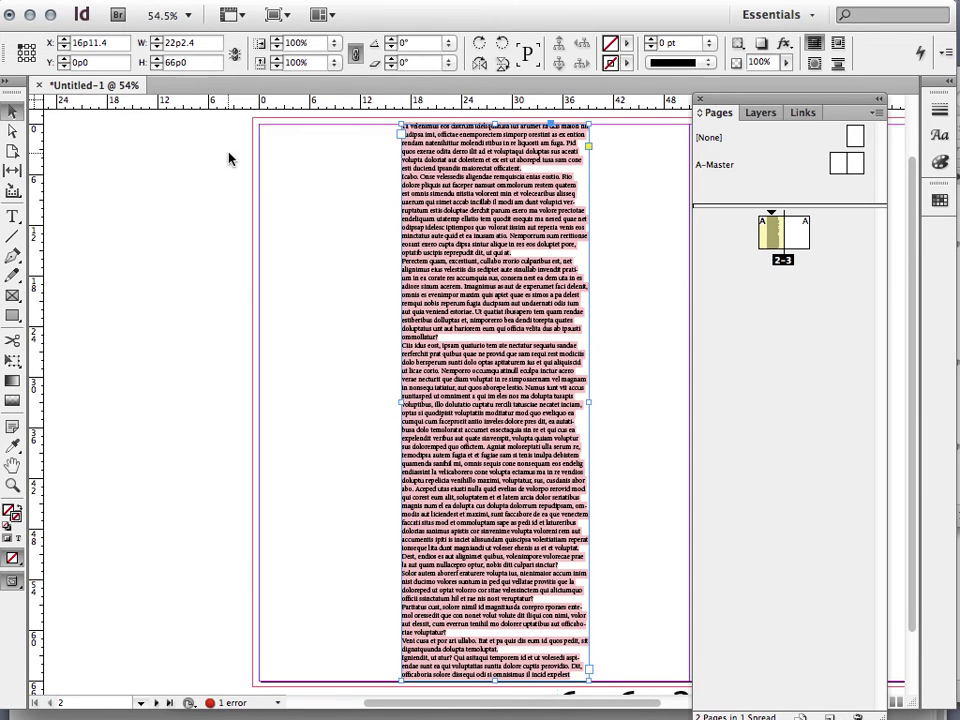
pyautogui.press('Delete')
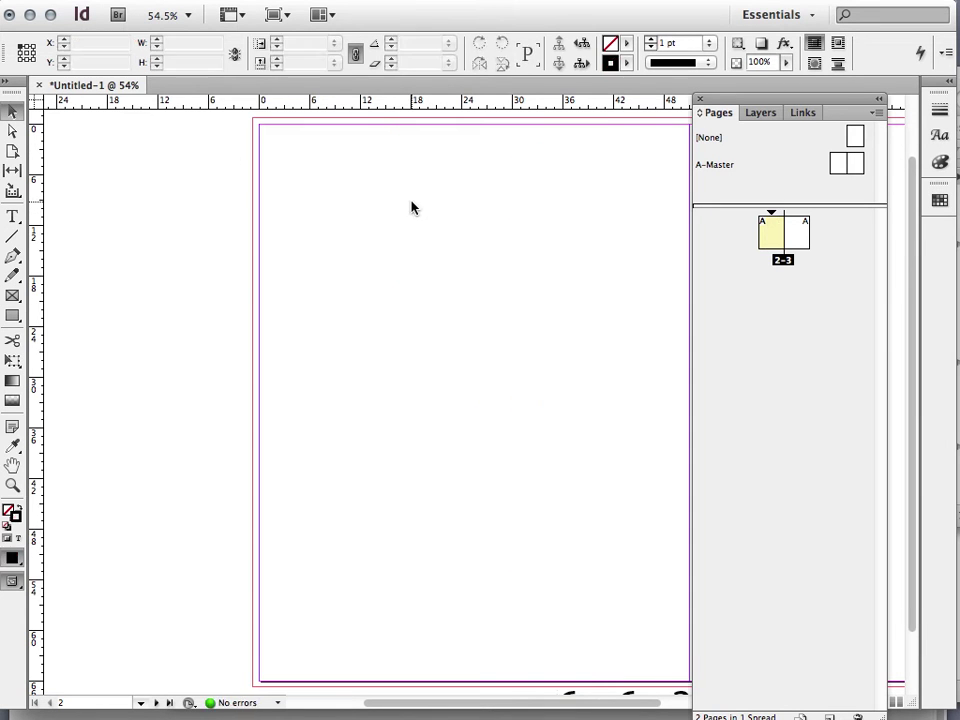
# - Draw a text frame across the middle column of page 2 with the Type tool
pyautogui.click(13, 217)
pyautogui.moveTo(15, 222); pyautogui.dragTo(45, 226)
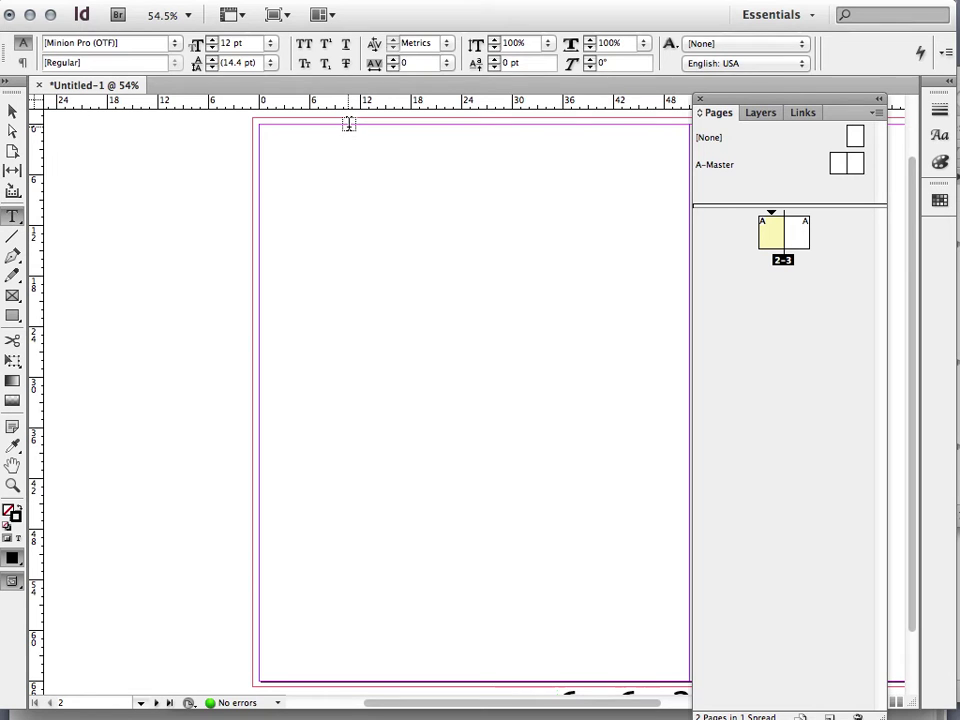
pyautogui.moveTo(349, 123); pyautogui.dragTo(536, 677)
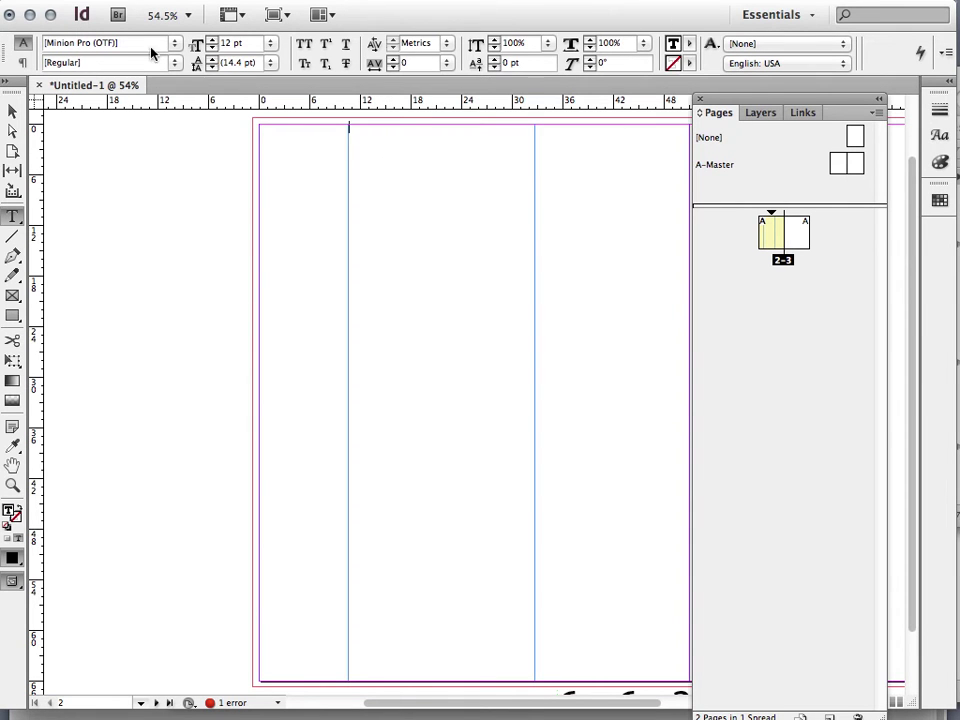
# - Set the type to Myriad Pro Regular and reduce the size by one point to 11 pt
pyautogui.click(175, 45)
pyautogui.moveTo(170, 77)
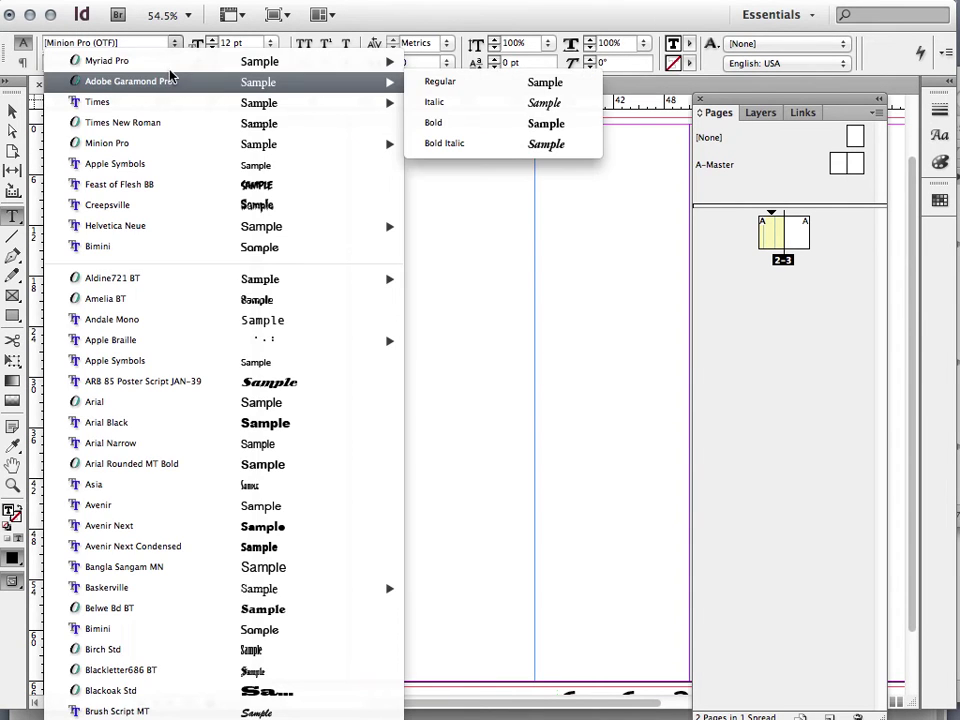
pyautogui.moveTo(130, 58)
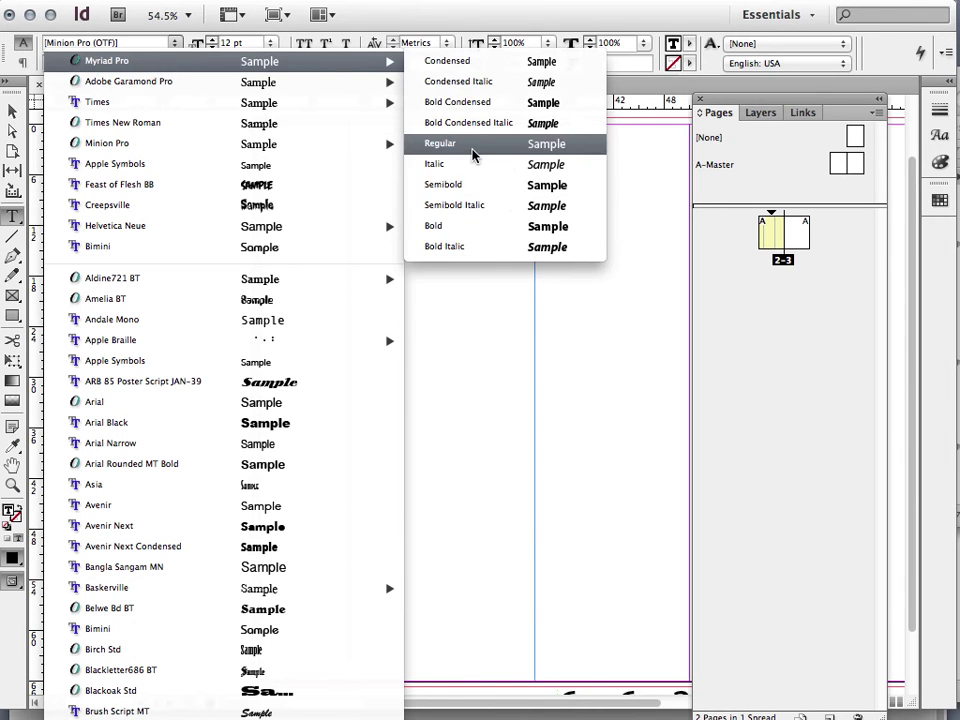
pyautogui.click(473, 153)
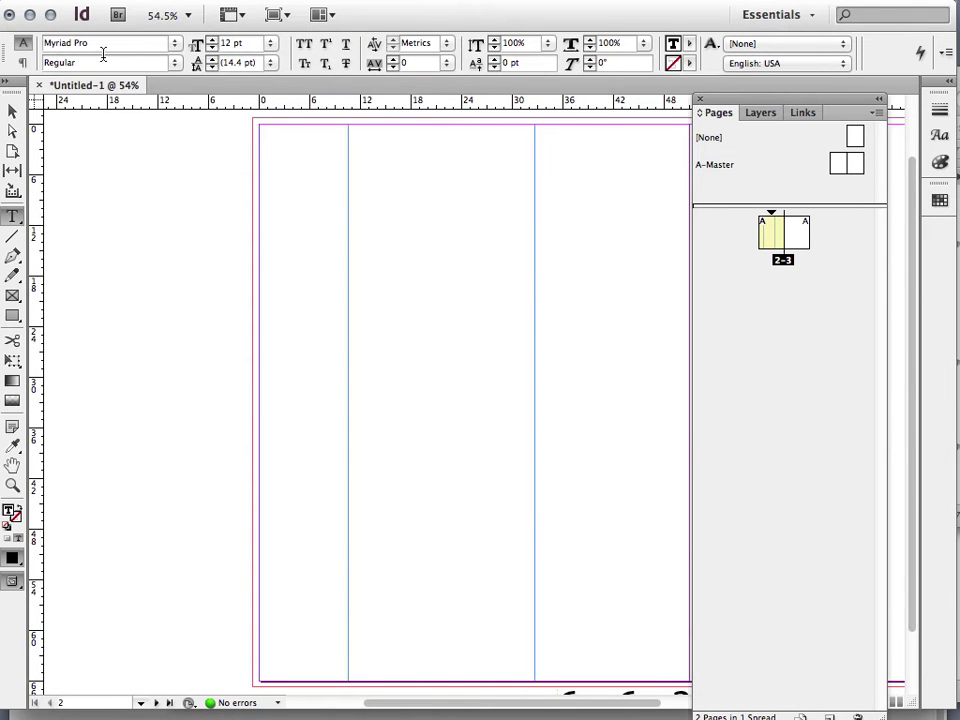
pyautogui.click(213, 48)
# - Set the text to 10 pt on 12 pt leading, then fill the frame with placeholder text
pyautogui.click(213, 48)
pyautogui.click(224, 62)
pyautogui.write('12')
pyautogui.press('super+shift+k')
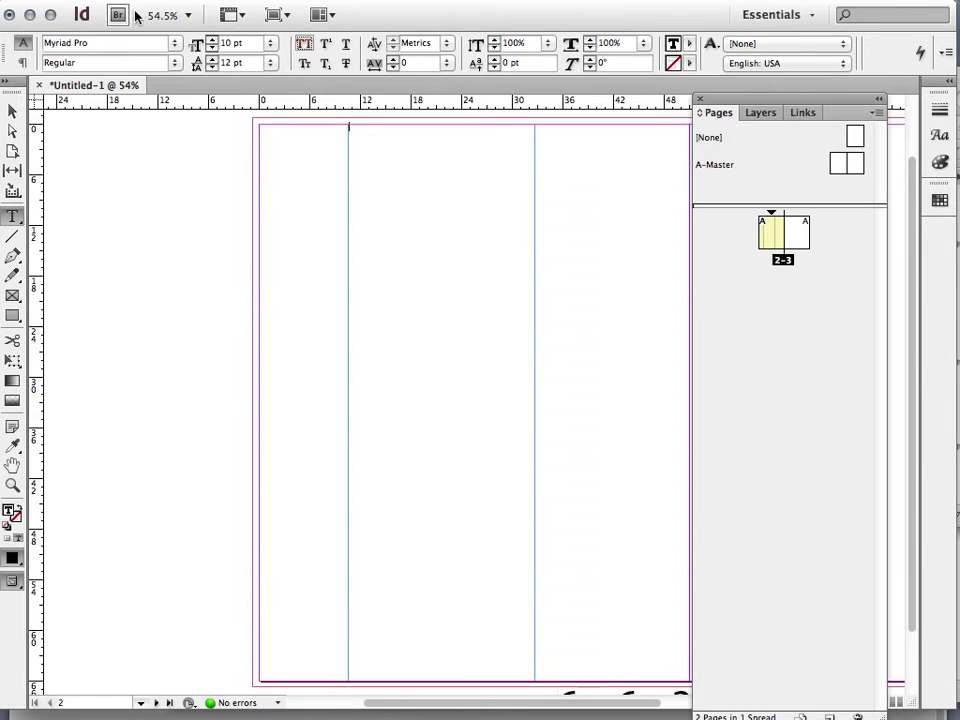
pyautogui.click(250, 63)
pyautogui.press('super+shift+k')
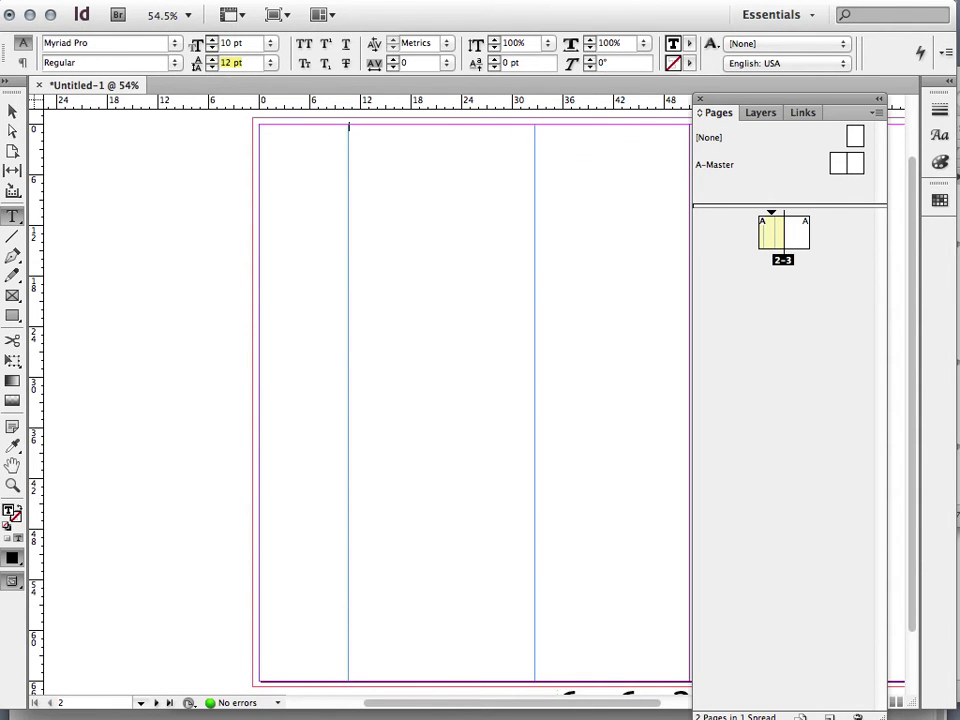
pyautogui.click(215, 0)
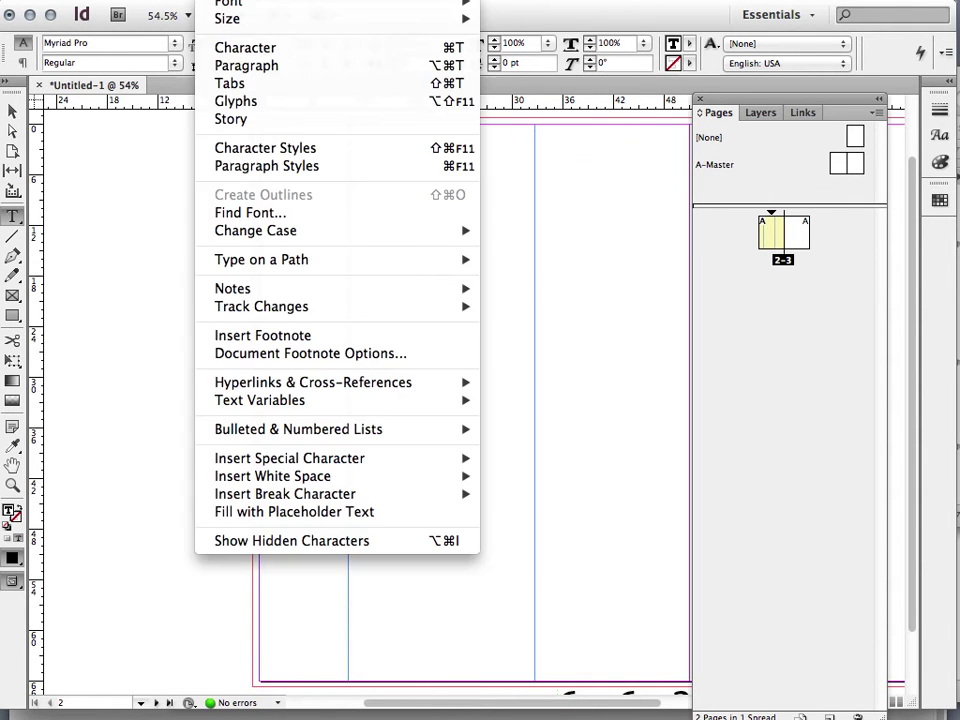
pyautogui.click(275, 512)
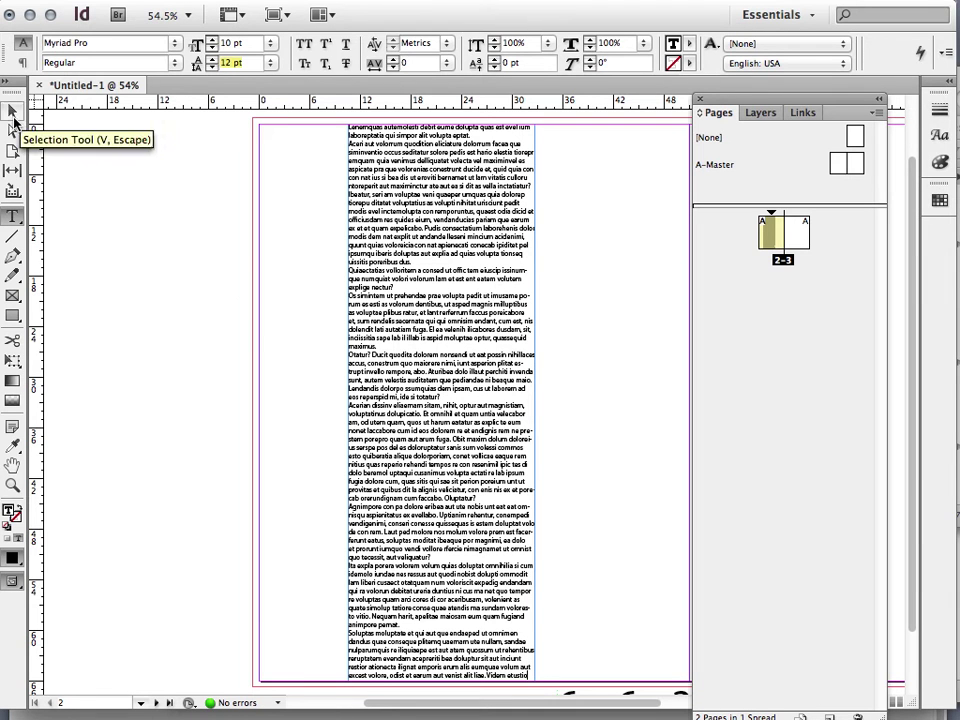
# - Switch to the Selection tool and show the Layers panel listing instructions and base
pyautogui.click(13, 120)
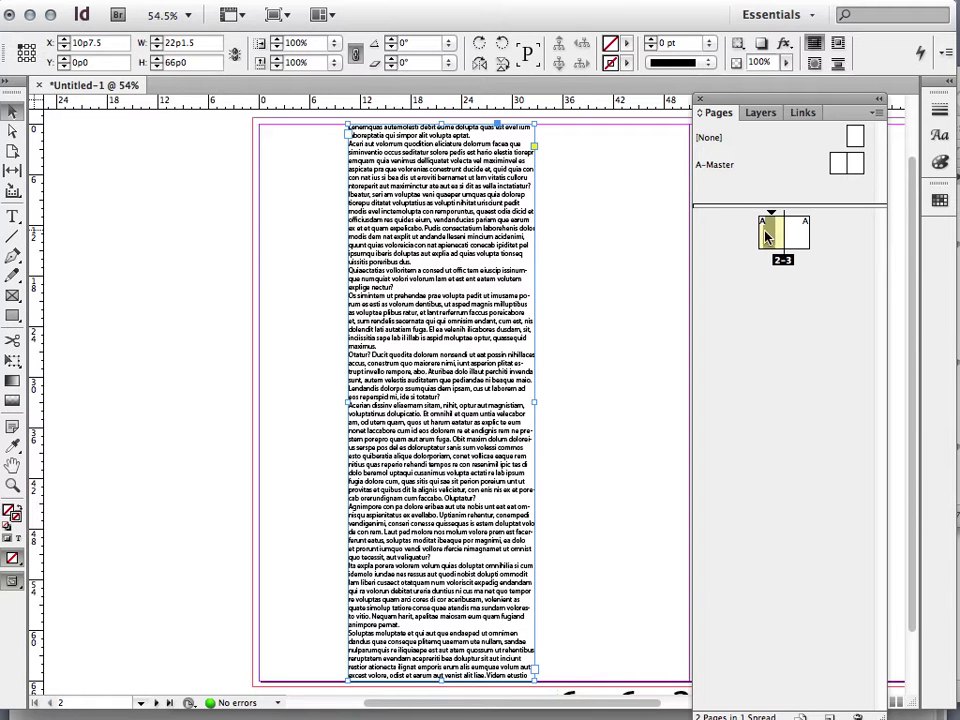
pyautogui.click(770, 115)
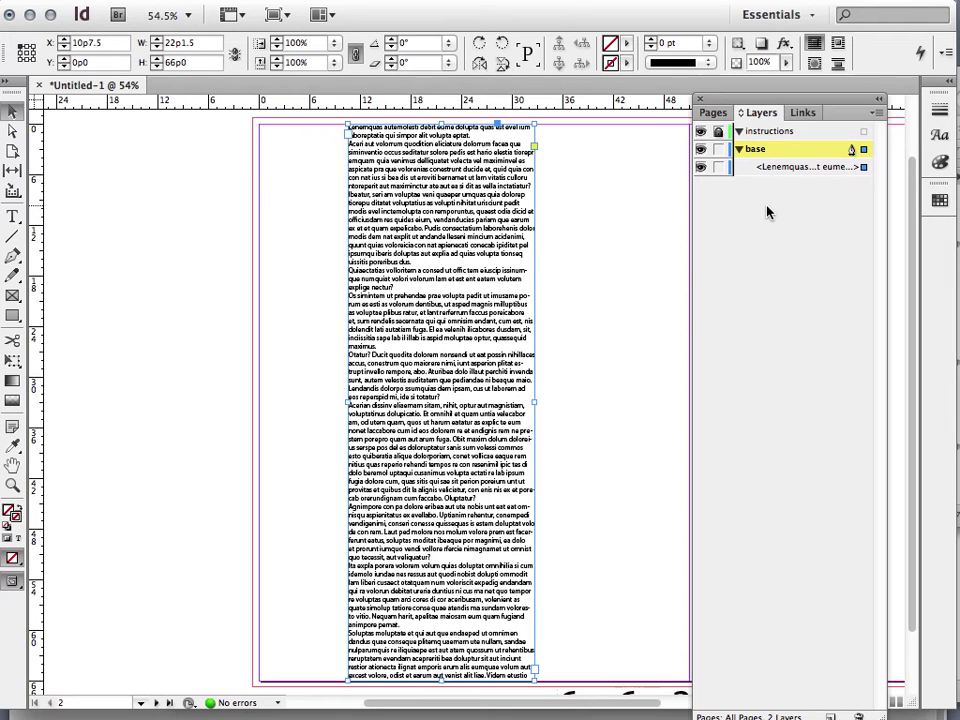
# - Add a new top layer named Grid coloured Olive Green, then return to the Pages list
pyautogui.click(752, 134)
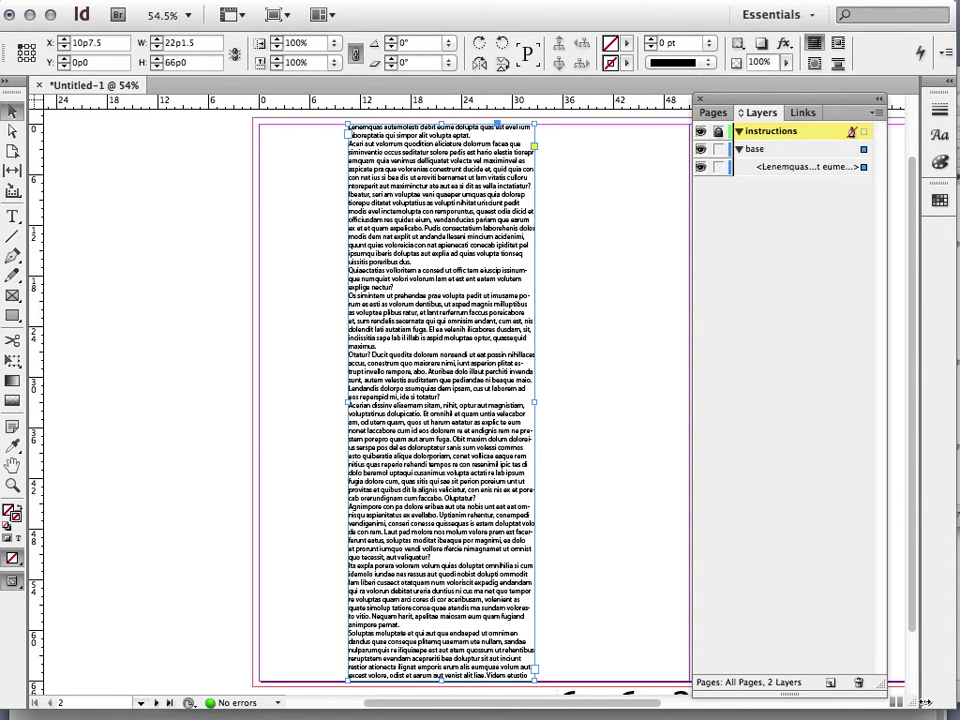
pyautogui.click(831, 683)
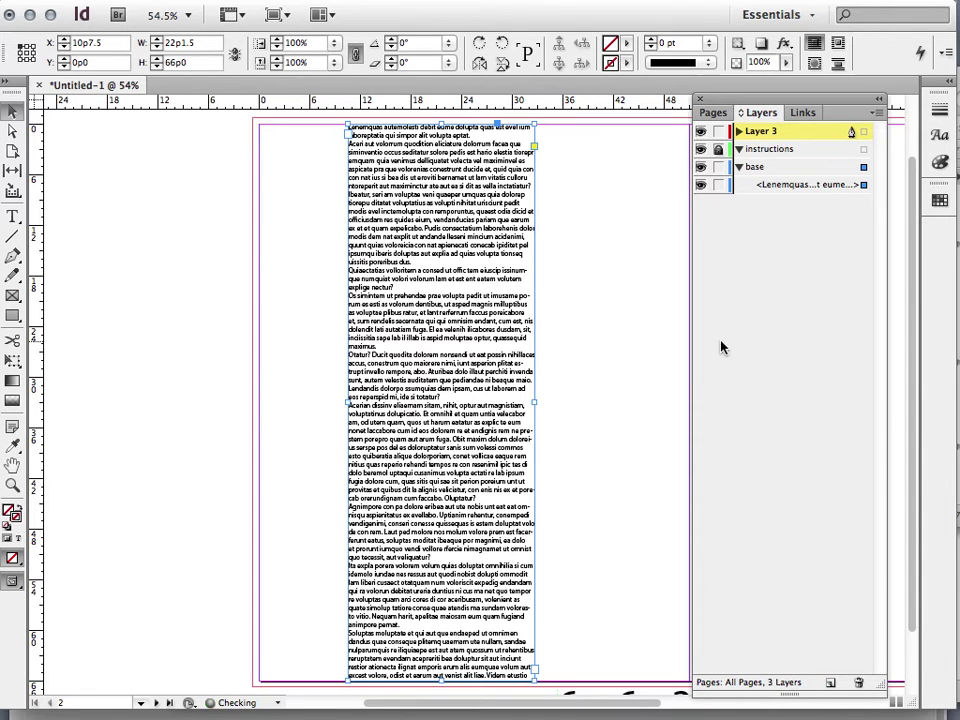
pyautogui.doubleClick(752, 131)
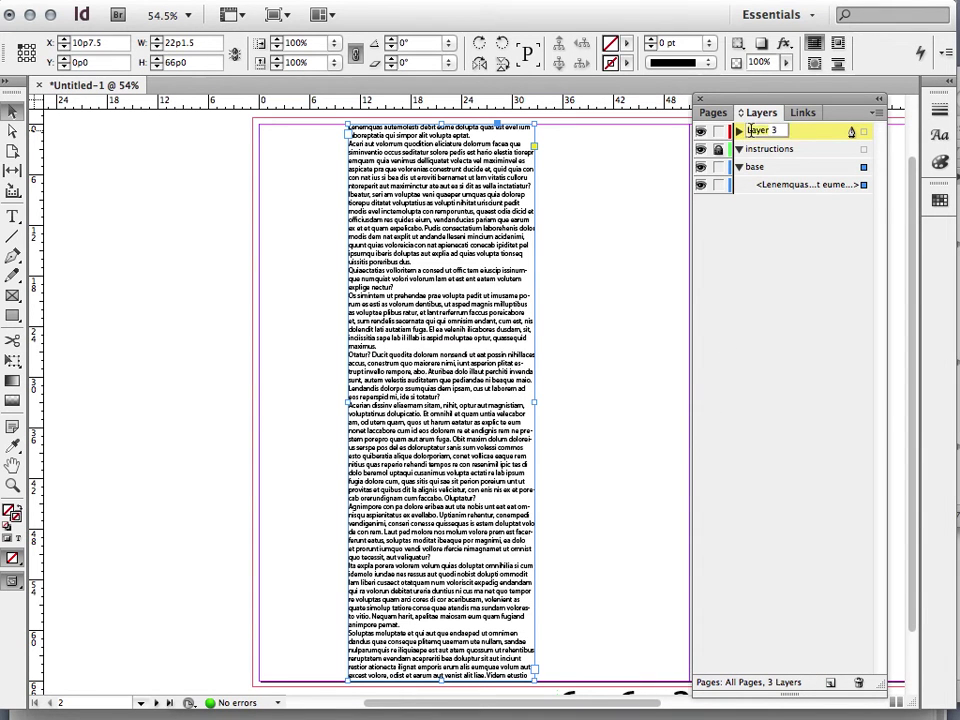
pyautogui.write('Grid')
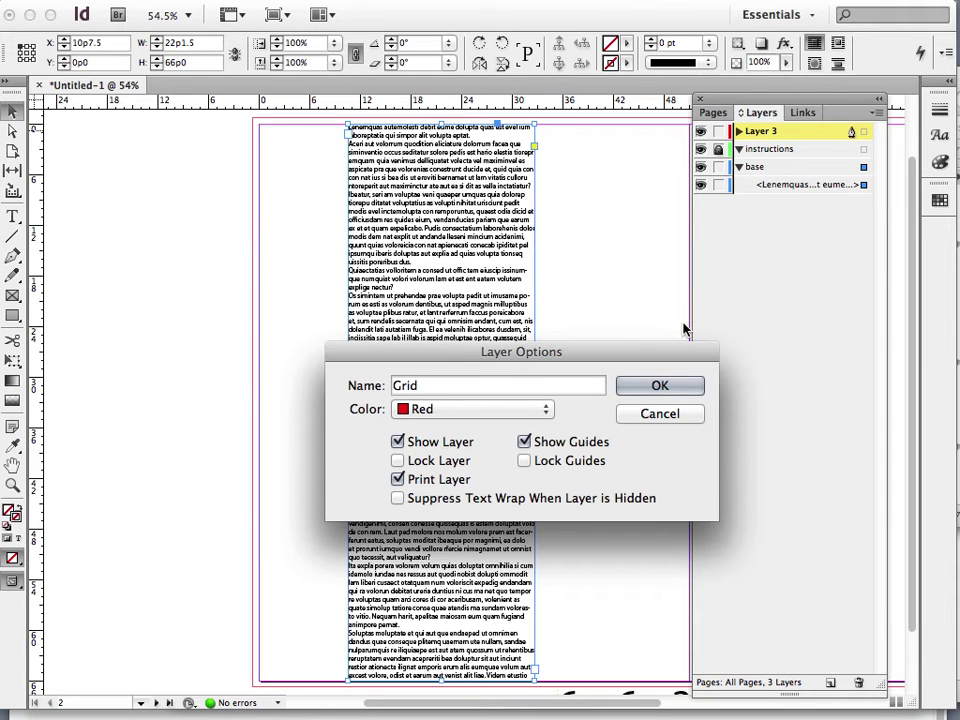
pyautogui.click(516, 410)
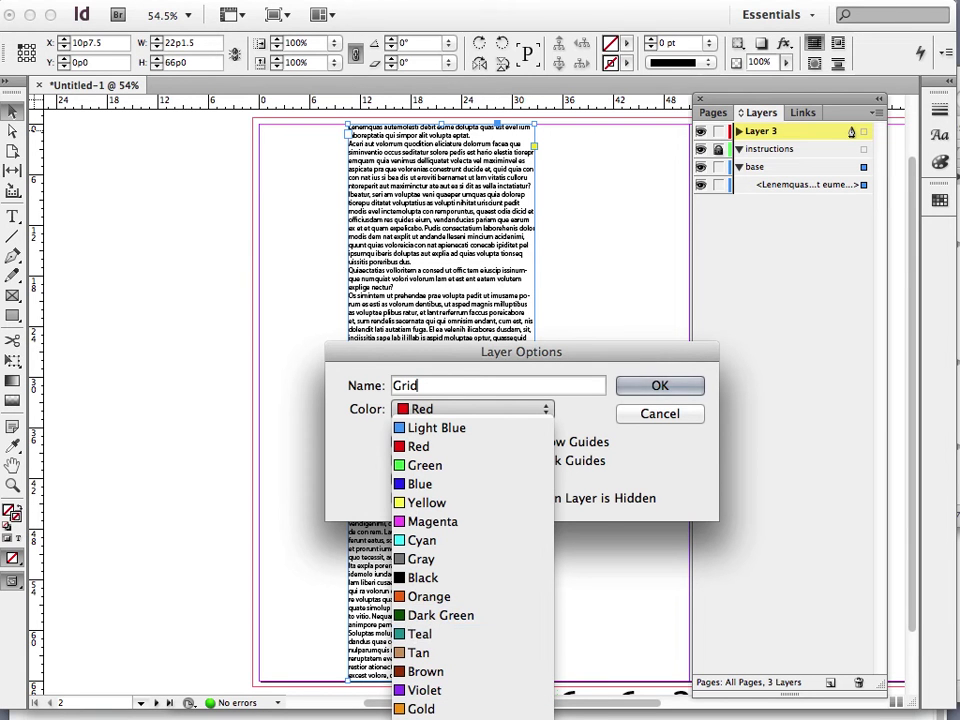
pyautogui.press('o')
pyautogui.press('l')
pyautogui.press('Return')
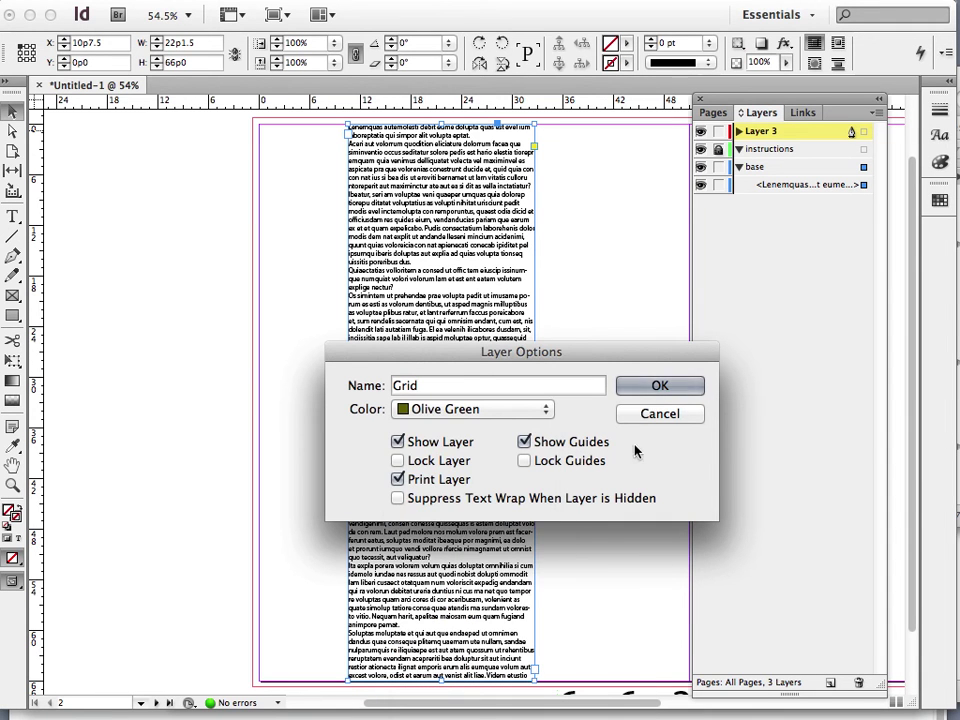
pyautogui.click(648, 390)
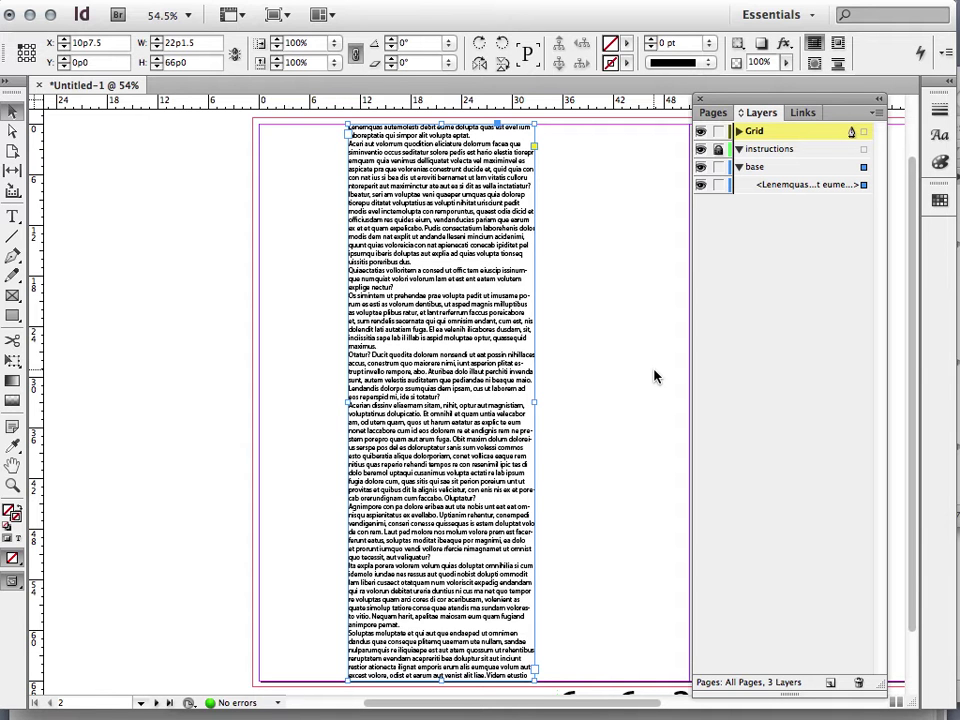
pyautogui.click(713, 113)
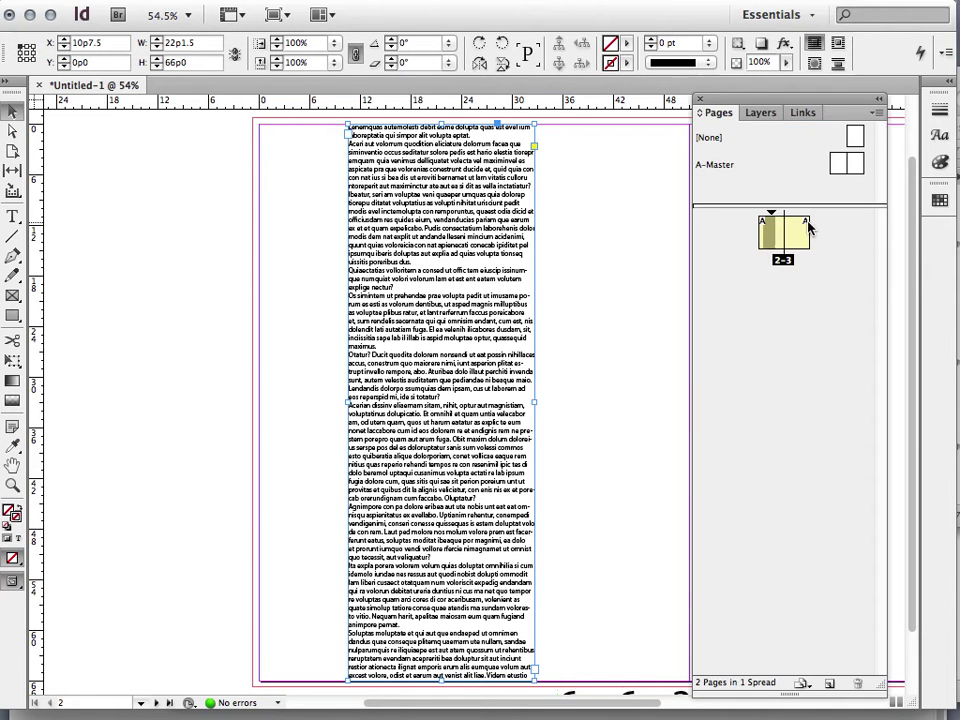
# - Open the A-Master spread and select its left, right and both pages in the Pages panel
pyautogui.doubleClick(846, 182)
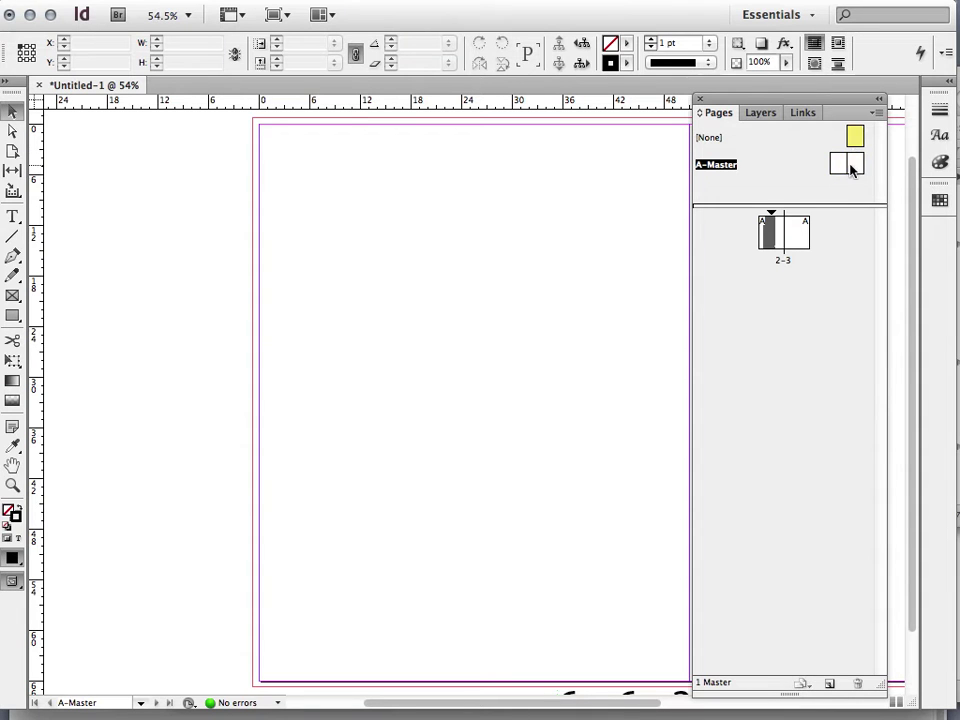
pyautogui.click(851, 165)
pyautogui.click(838, 166)
pyautogui.click(851, 140)
pyautogui.click(849, 164)
pyautogui.click(841, 165)
pyautogui.click(854, 140)
pyautogui.click(853, 165)
pyautogui.click(842, 168)
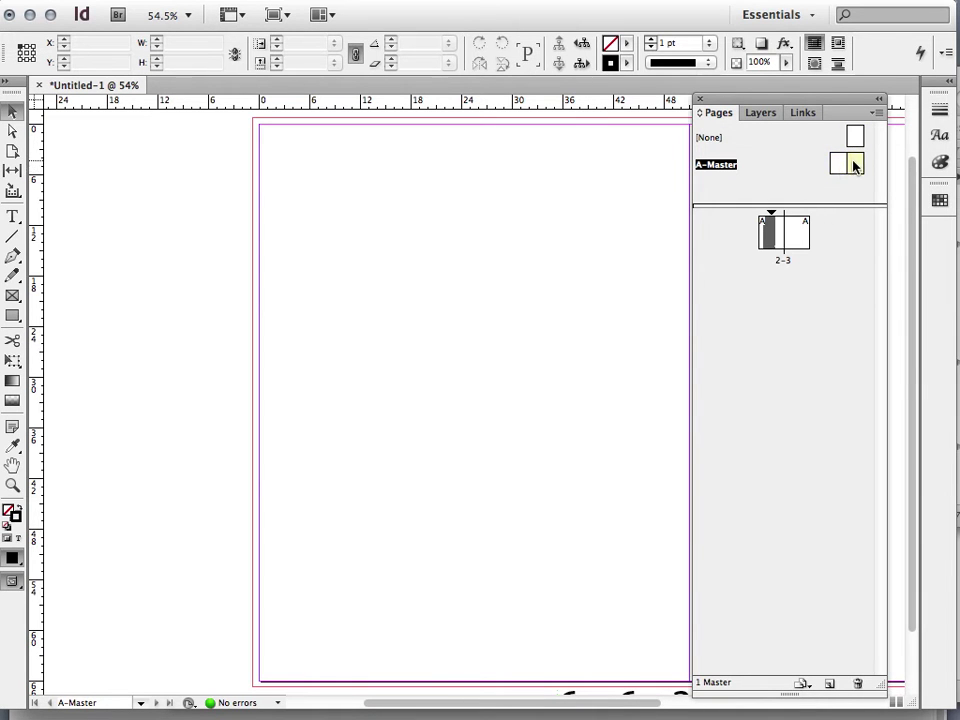
pyautogui.click(846, 183)
# - Apply A-Master to page 2, reopen A-Master for editing and collapse the Pages panel
pyautogui.moveTo(846, 183); pyautogui.dragTo(765, 236)
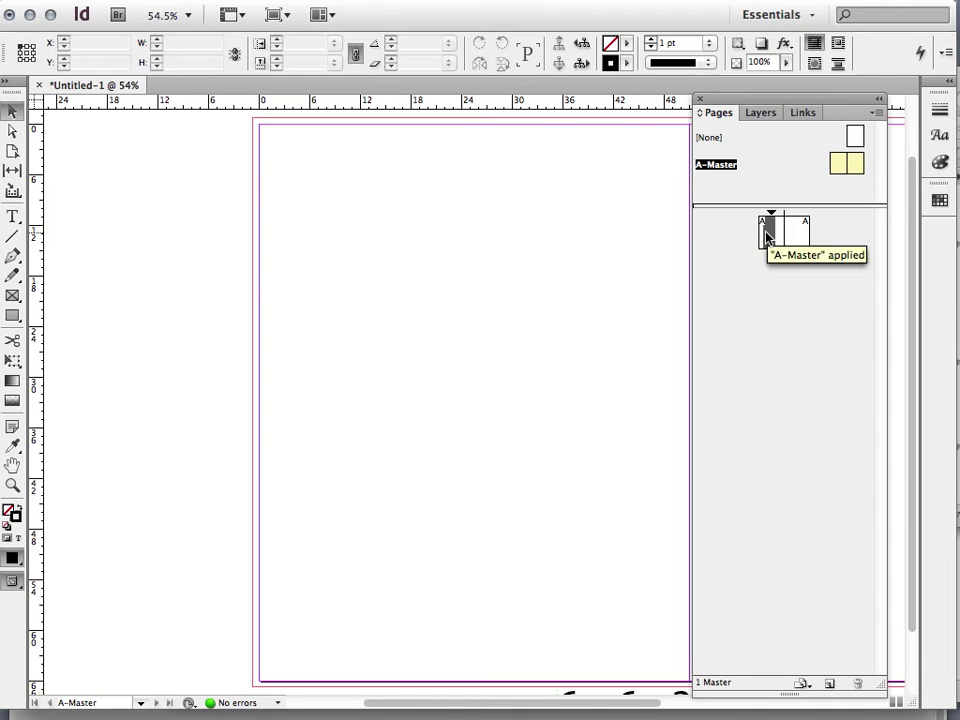
pyautogui.doubleClick(765, 236)
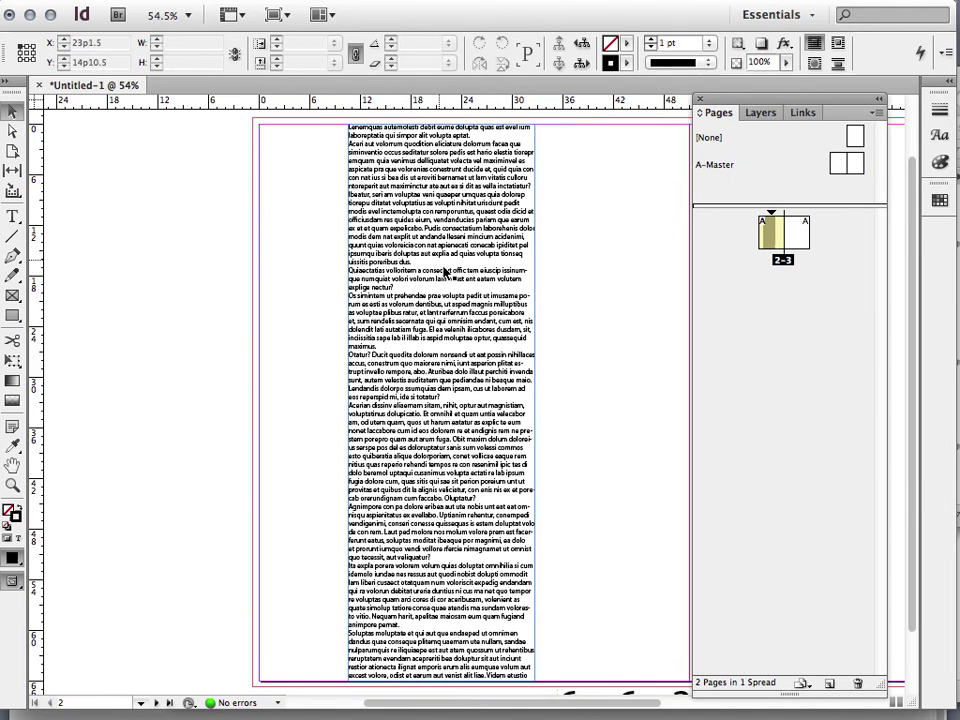
pyautogui.click(847, 176)
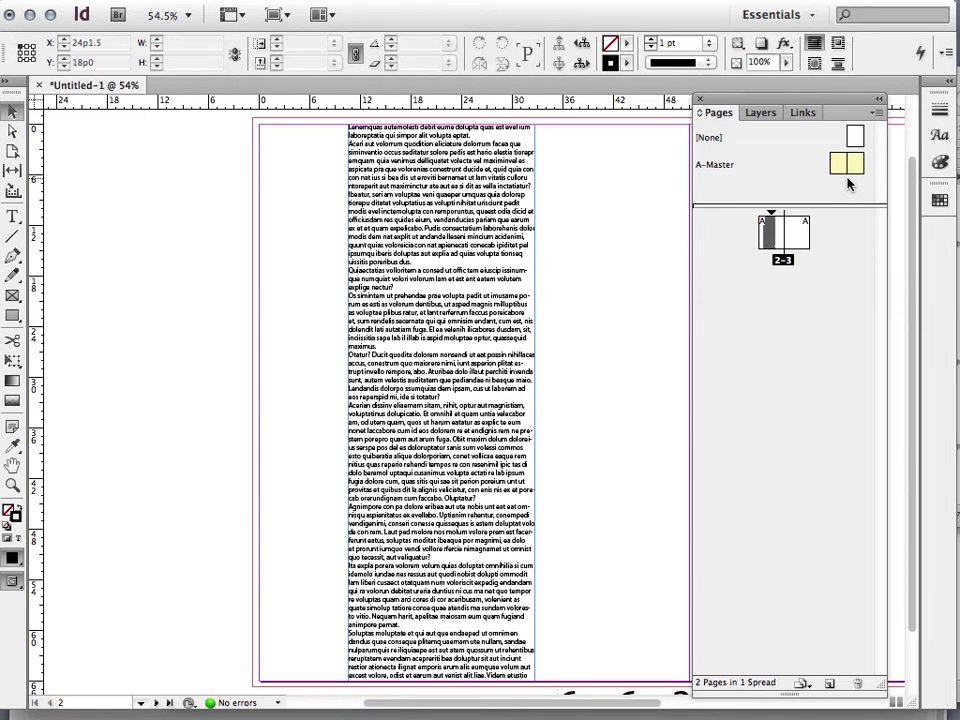
pyautogui.doubleClick(846, 166)
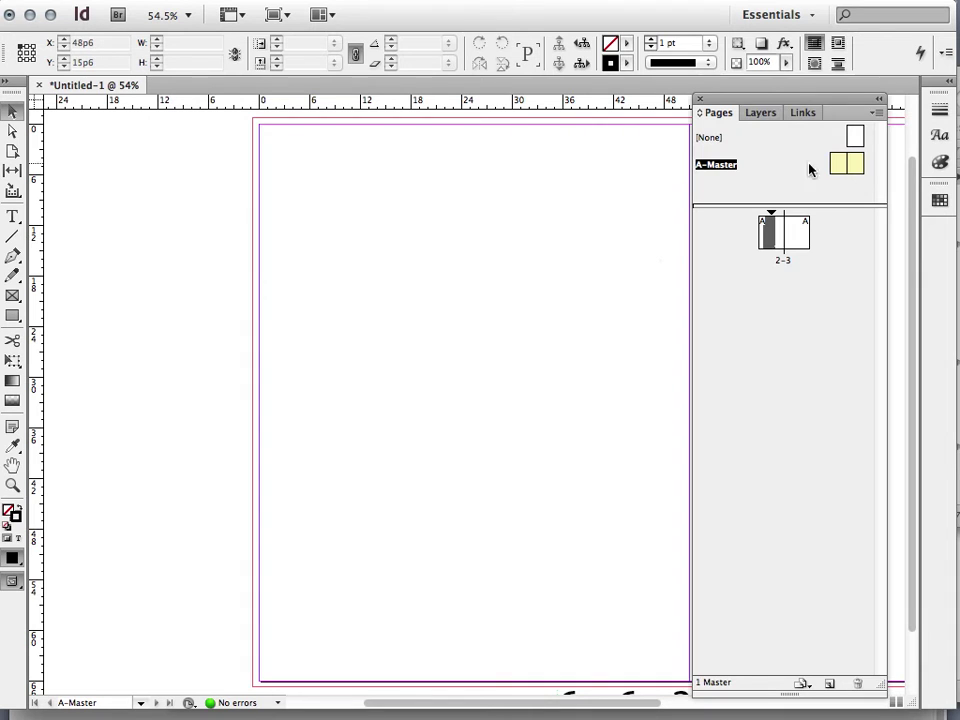
pyautogui.click(765, 107)
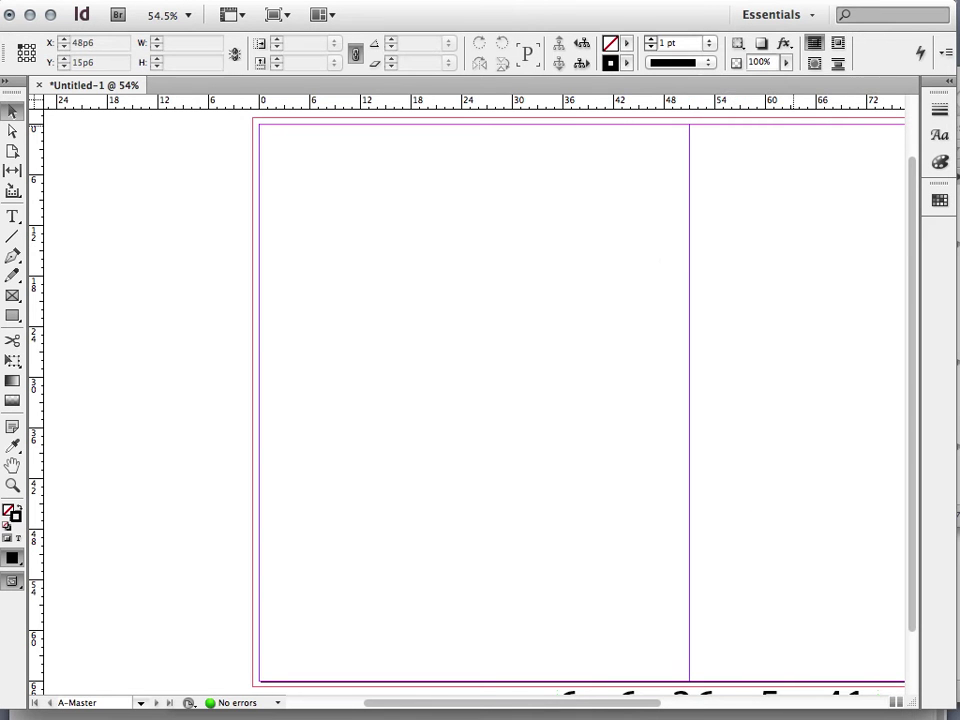
# - Zoom between actual size and fitting the whole master spread in the window
pyautogui.moveTo(553, 707); pyautogui.dragTo(615, 711)
pyautogui.press('super+alt+shift+0')
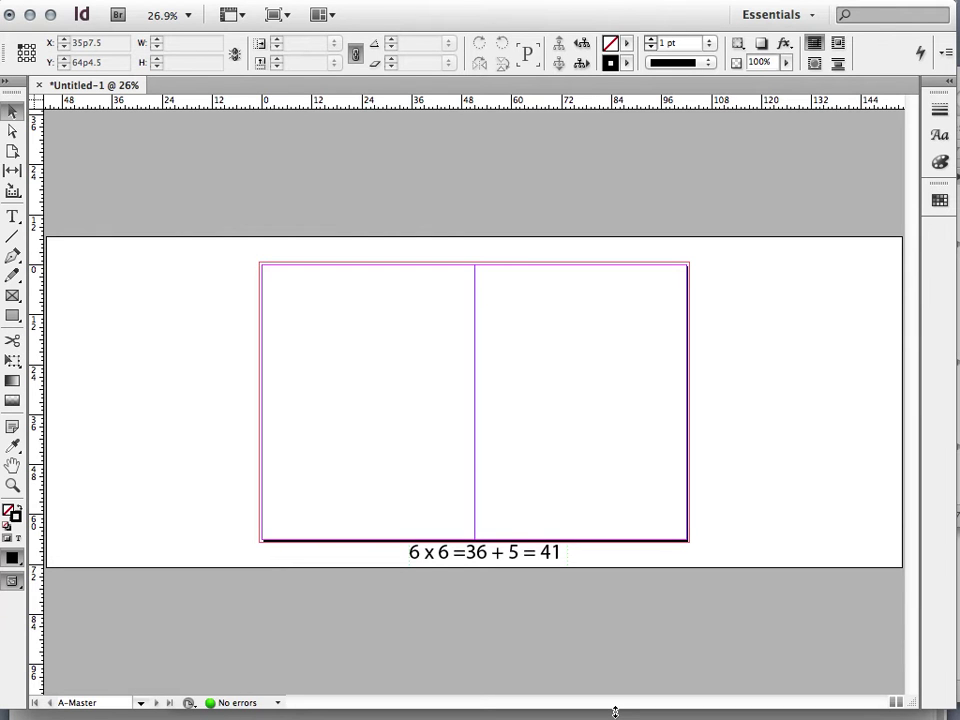
pyautogui.press('super+alt+2')
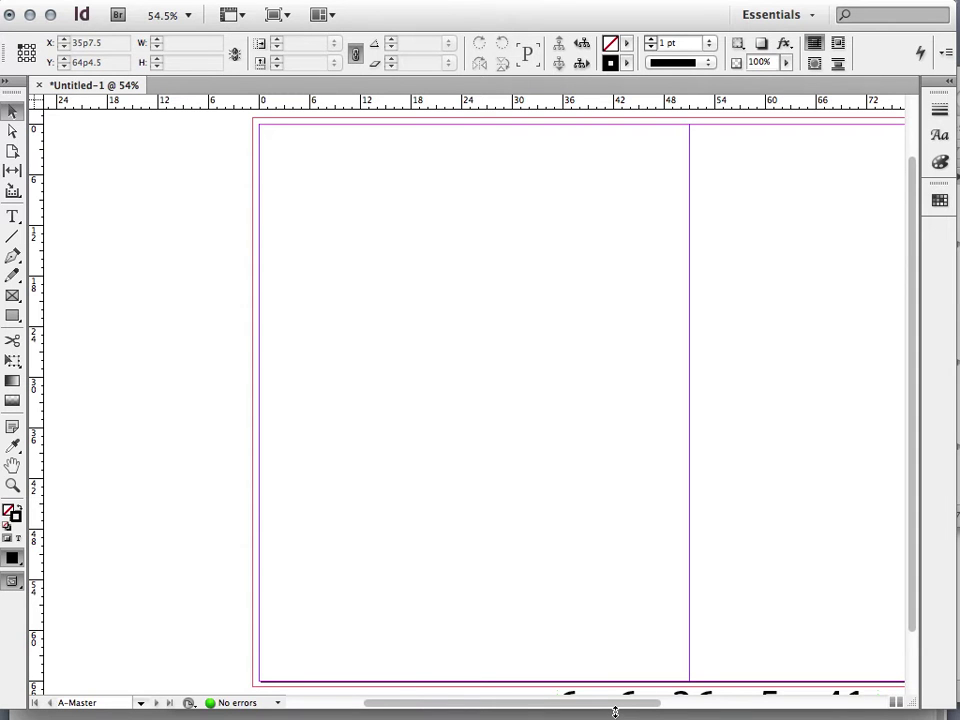
pyautogui.press('super+1')
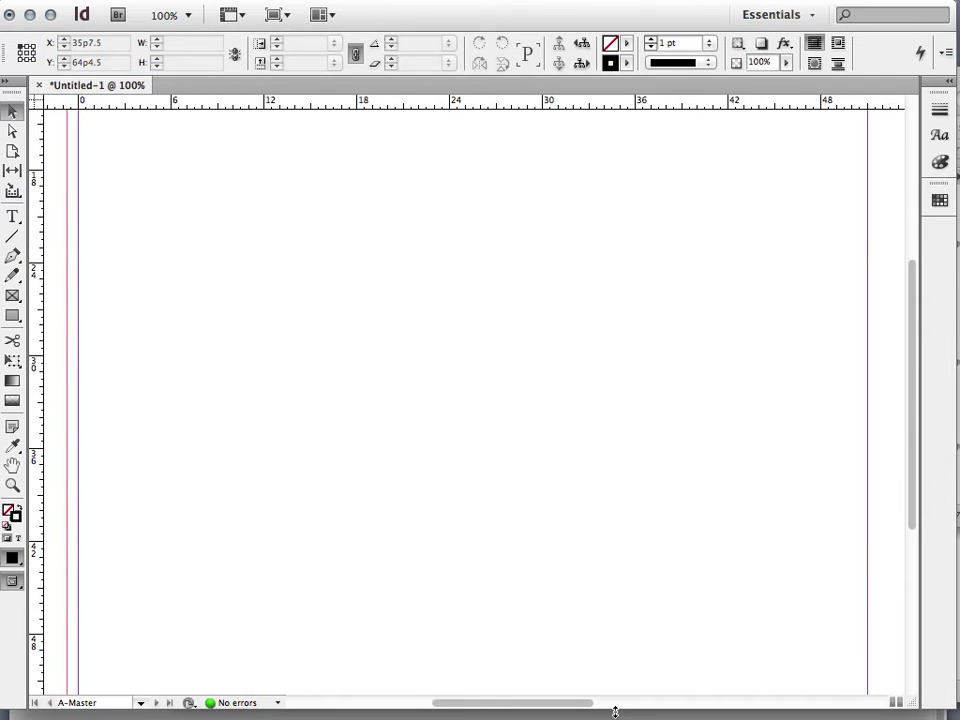
pyautogui.press('super+alt+0')
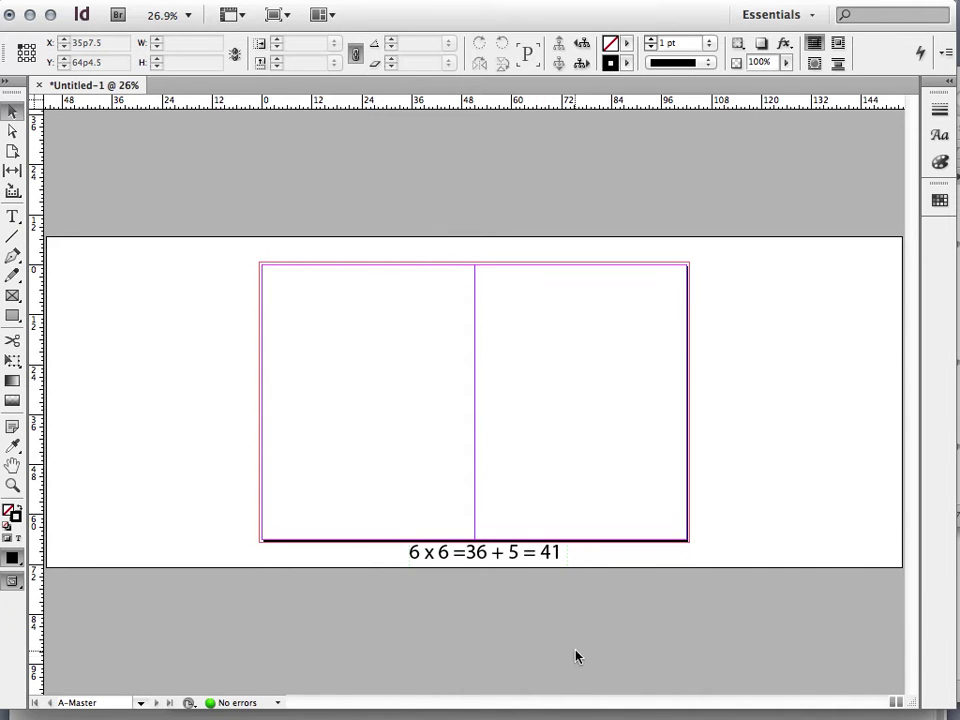
# - Open Layout > Margins and Columns and move the dialog higher on screen
pyautogui.click(356, 57)
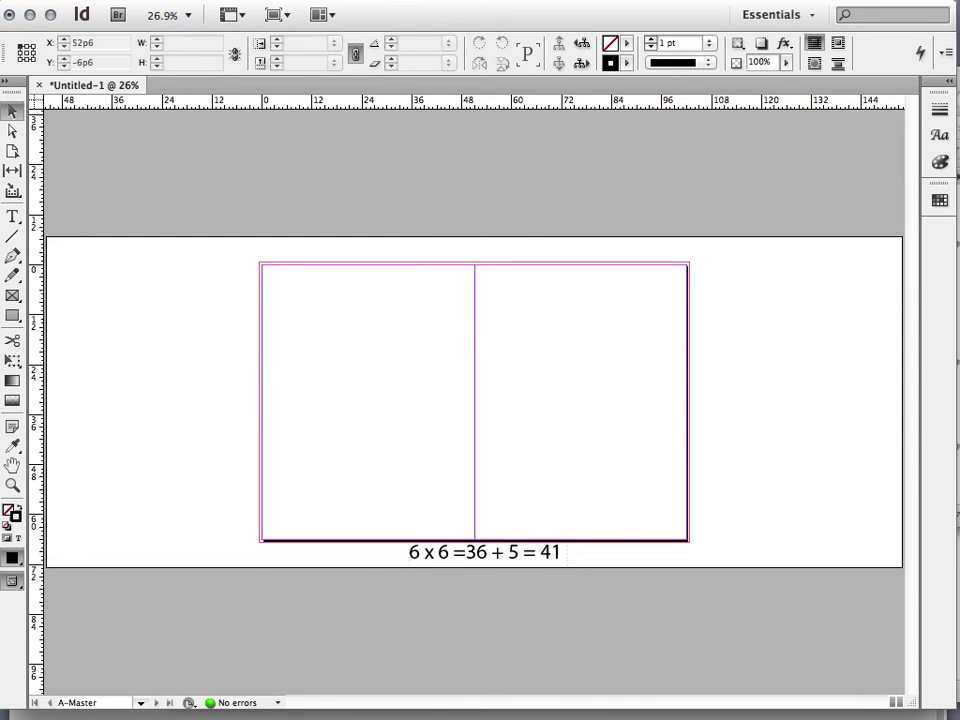
pyautogui.click(165, 0)
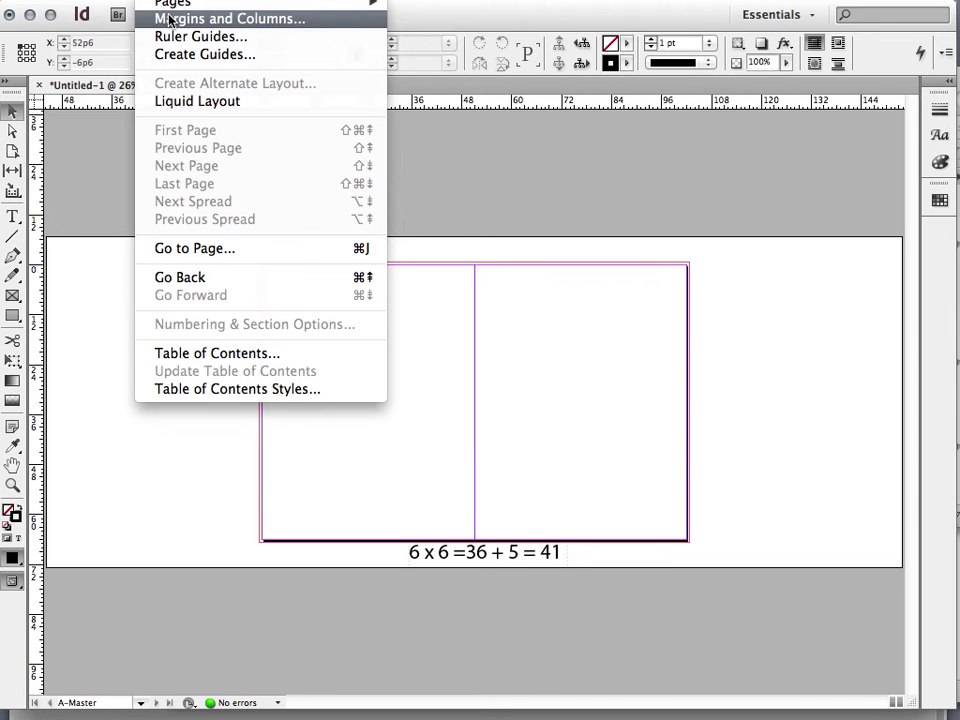
pyautogui.click(170, 20)
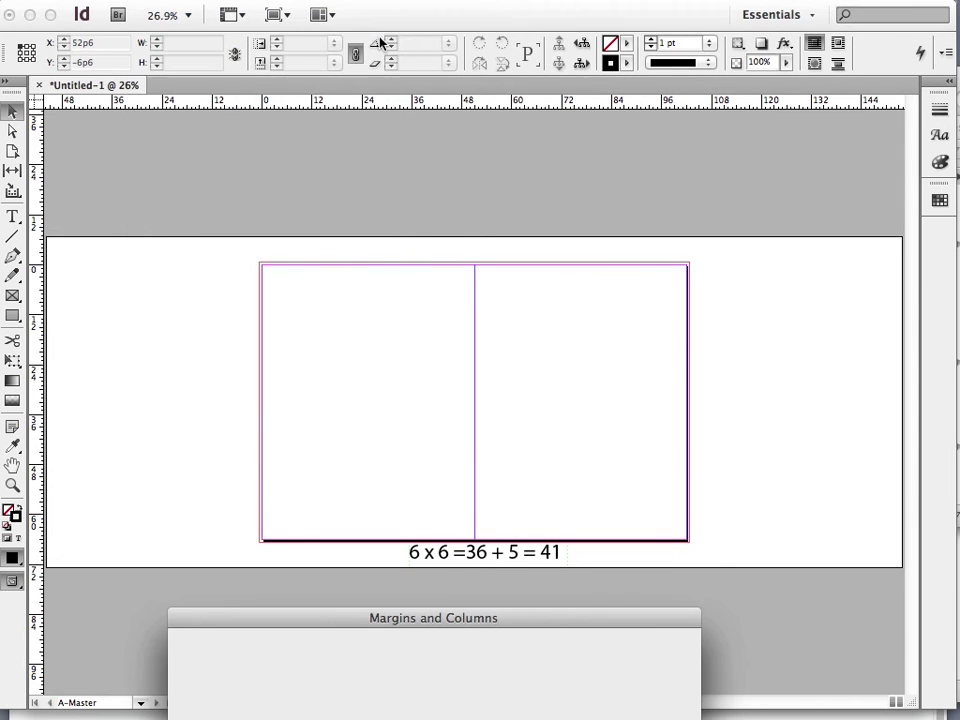
pyautogui.moveTo(447, 614); pyautogui.dragTo(563, 212)
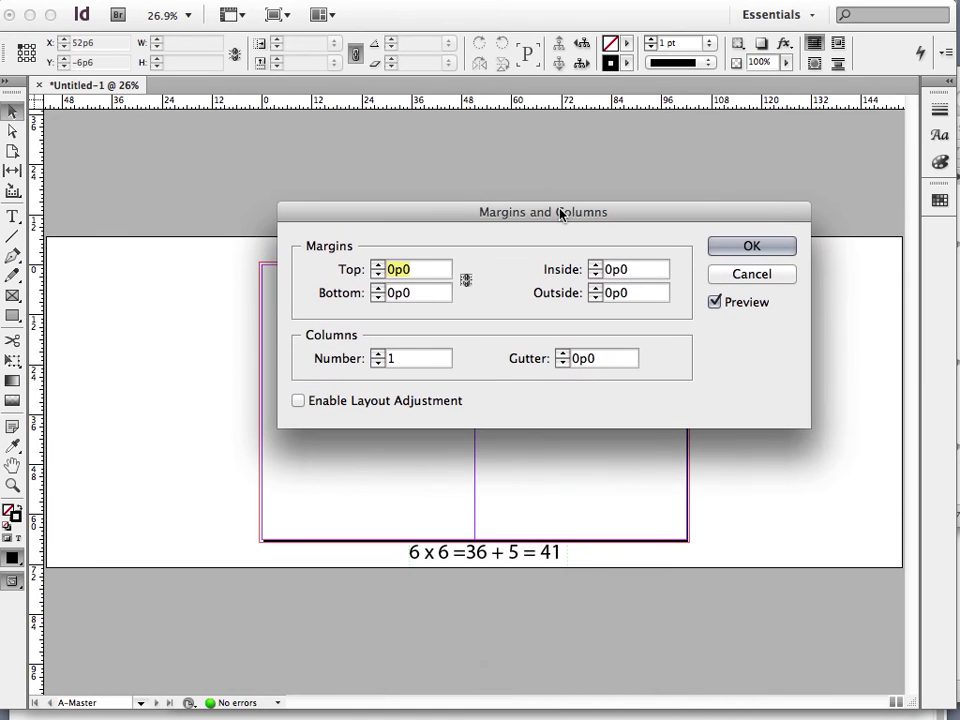
# - Cancel the Margins and Columns dialog and drag several horizontal guides onto the spread
pyautogui.click(750, 273)
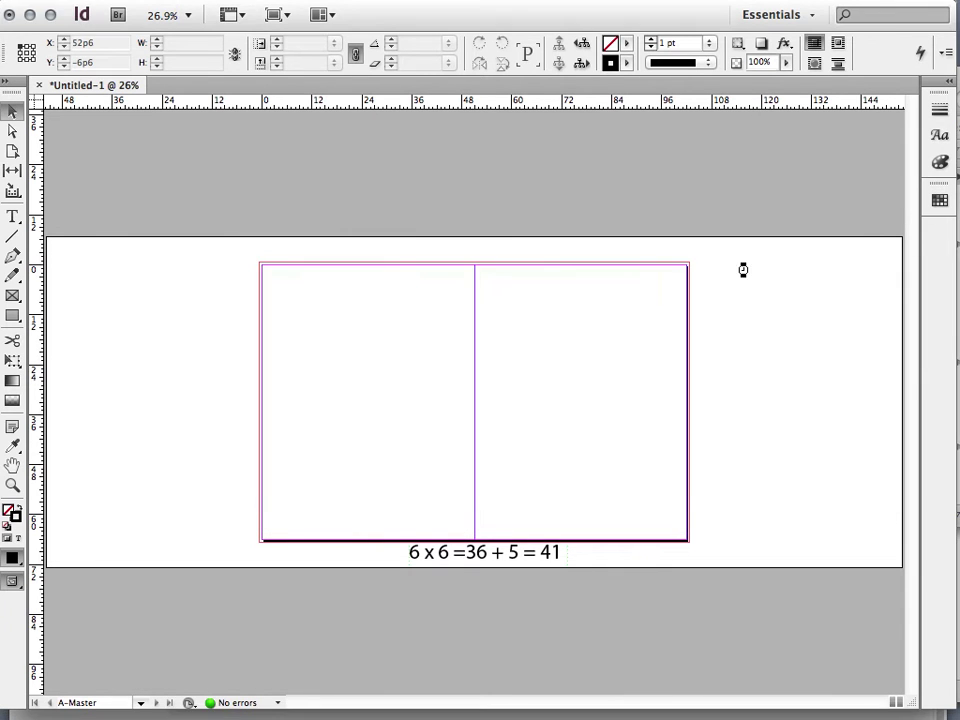
pyautogui.moveTo(240, 103); pyautogui.dragTo(200, 358)
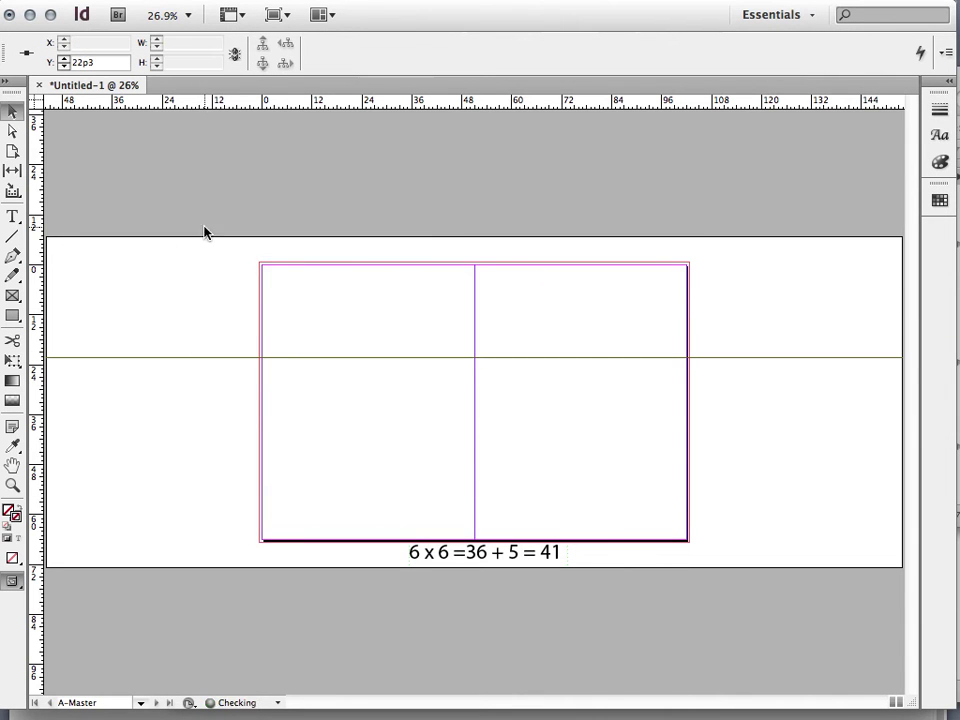
pyautogui.moveTo(236, 102); pyautogui.dragTo(204, 316)
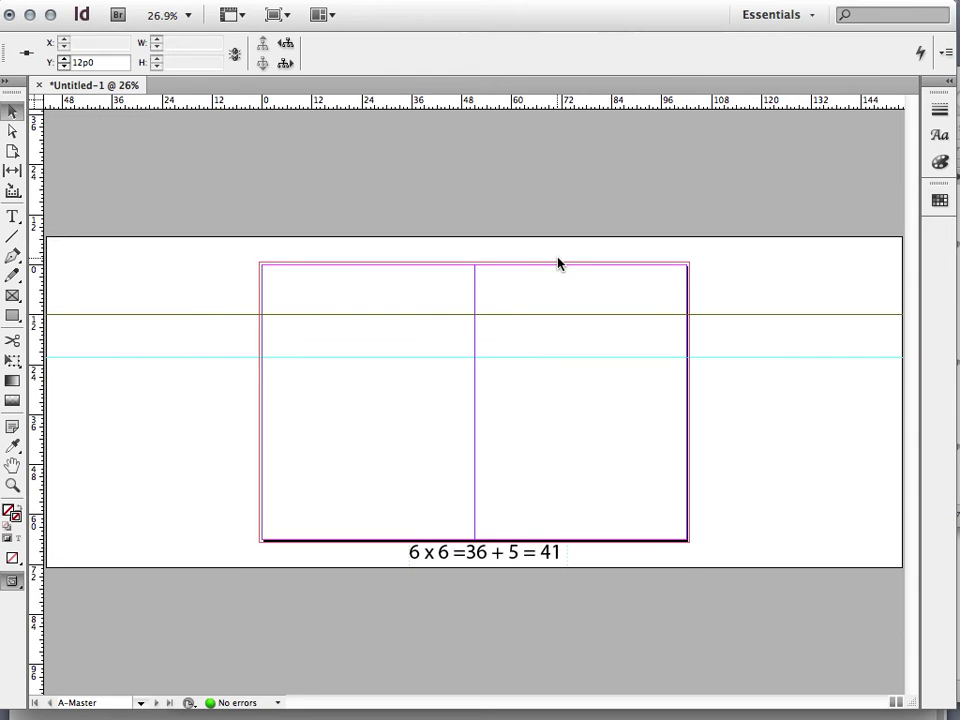
pyautogui.moveTo(383, 103); pyautogui.dragTo(368, 288)
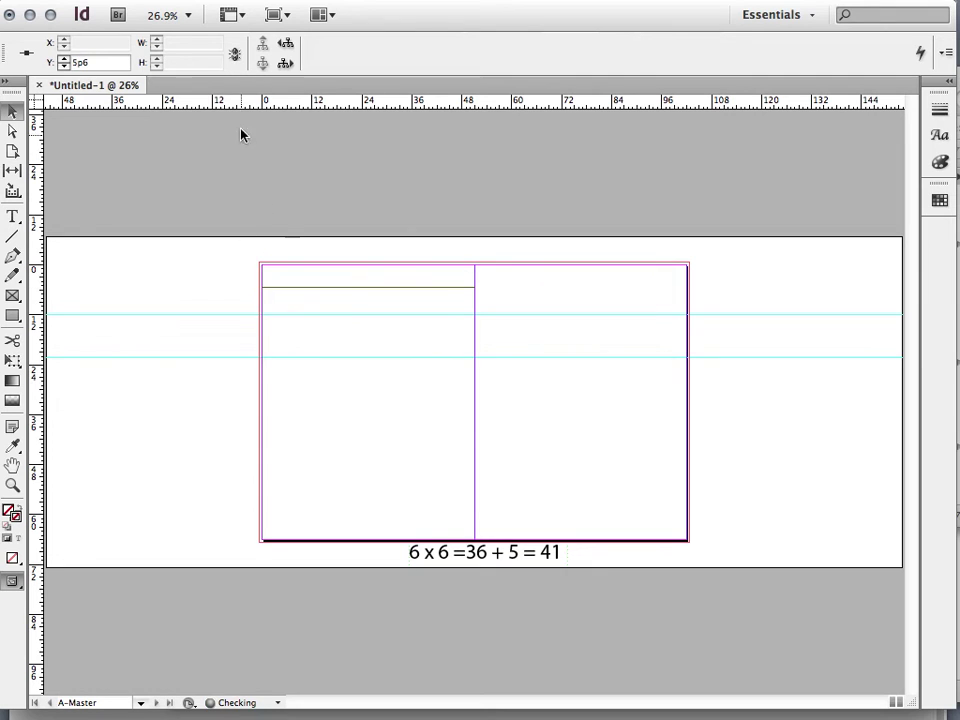
pyautogui.moveTo(206, 107); pyautogui.dragTo(757, 397)
# - Select the trial horizontal guides and delete them
pyautogui.keyDown('shift'); pyautogui.click(284, 357); pyautogui.keyUp('shift')
pyautogui.keyDown('shift'); pyautogui.click(284, 358); pyautogui.keyUp('shift')
pyautogui.press('Delete')
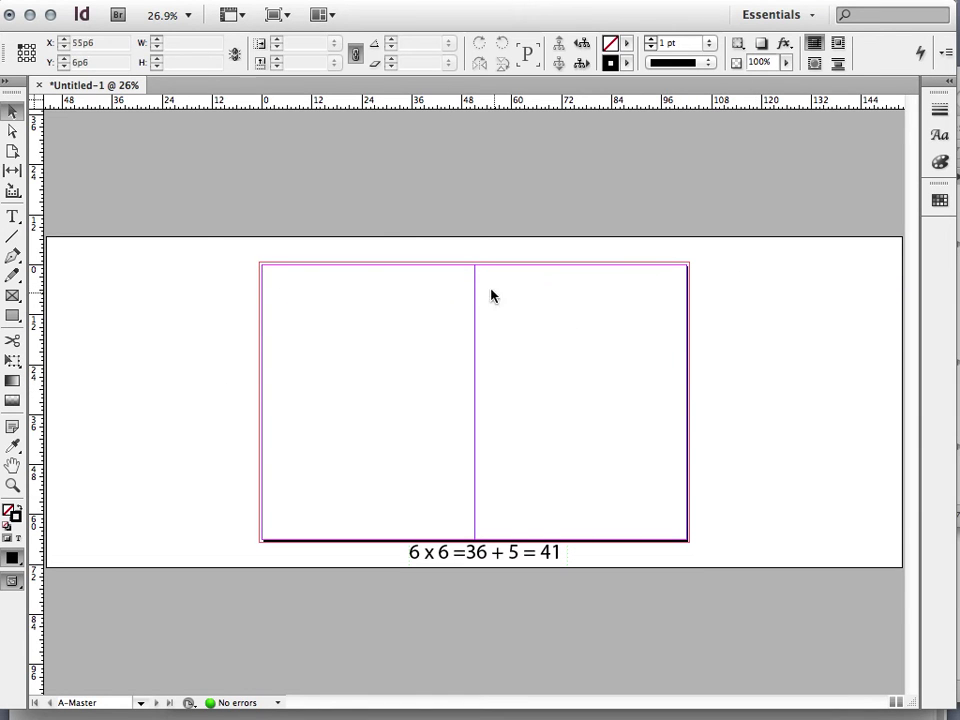
pyautogui.rightClick(150, 103)
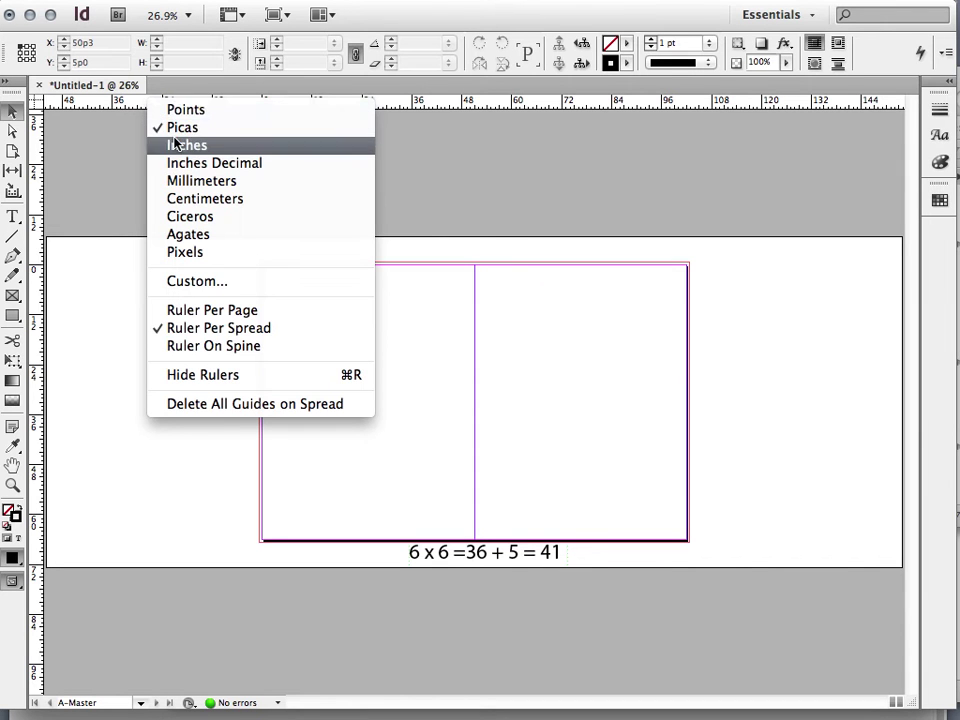
pyautogui.click(174, 145)
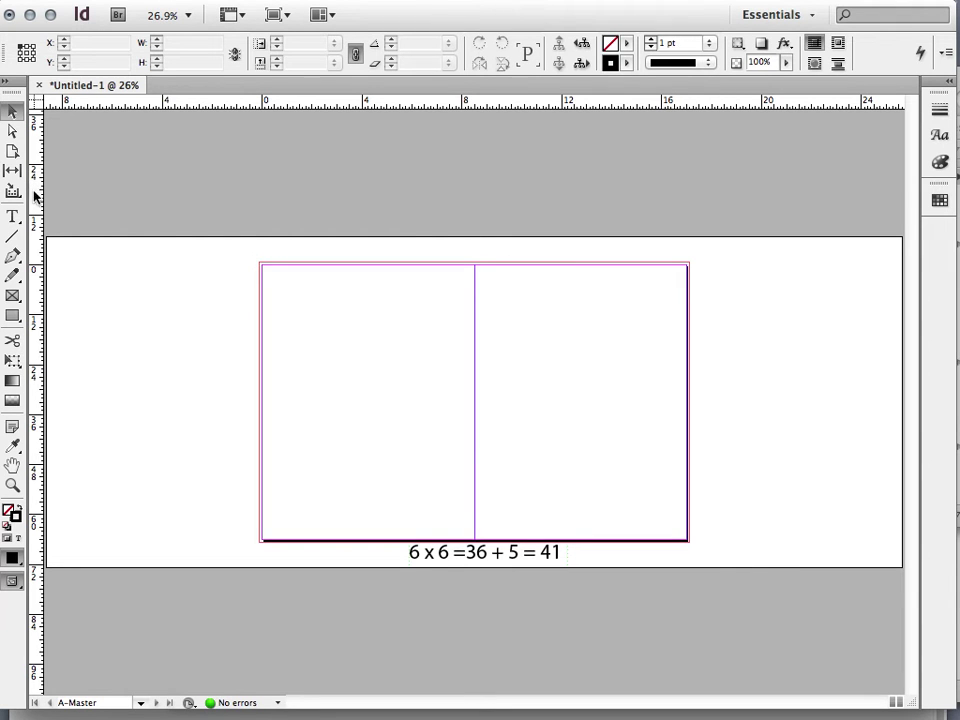
pyautogui.moveTo(214, 103); pyautogui.dragTo(60, 270)
pyautogui.rightClick(36, 287)
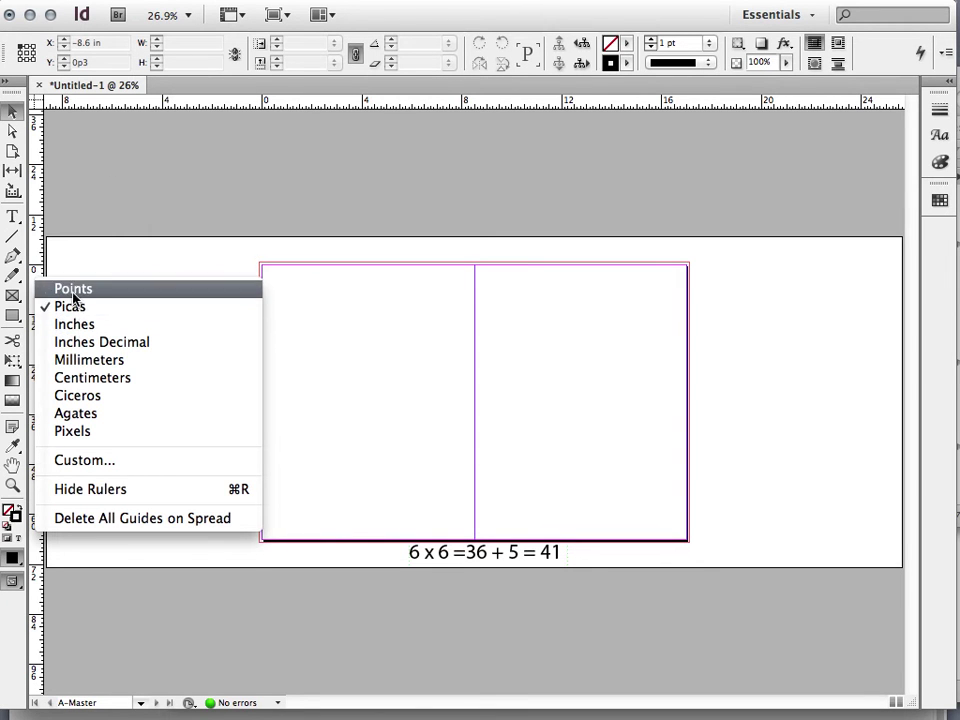
pyautogui.click(68, 290)
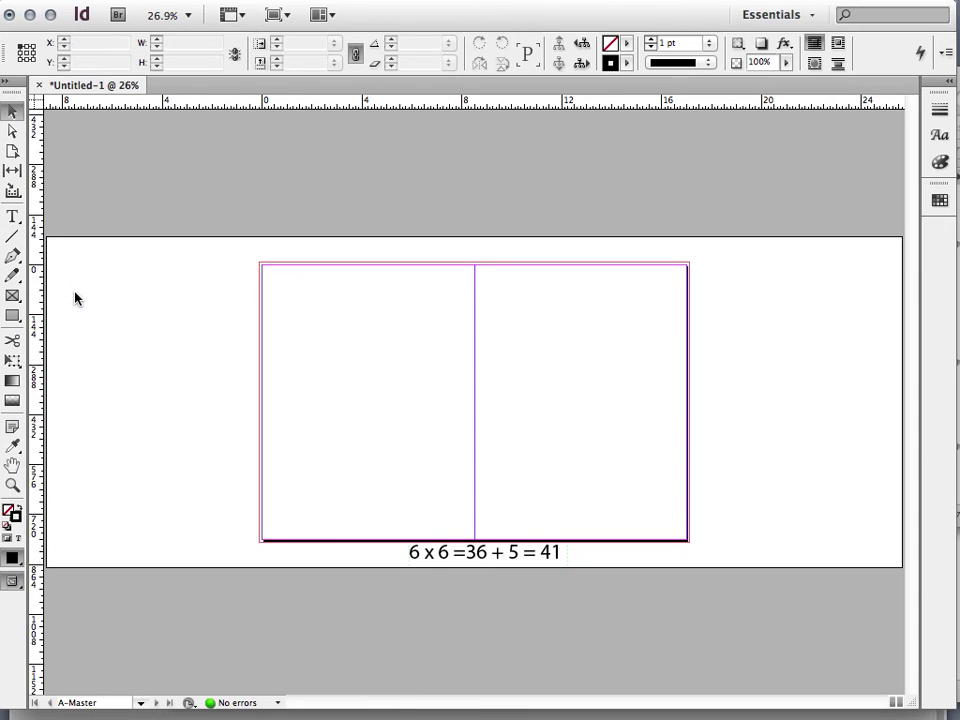
pyautogui.rightClick(36, 97)
pyautogui.click(50, 138)
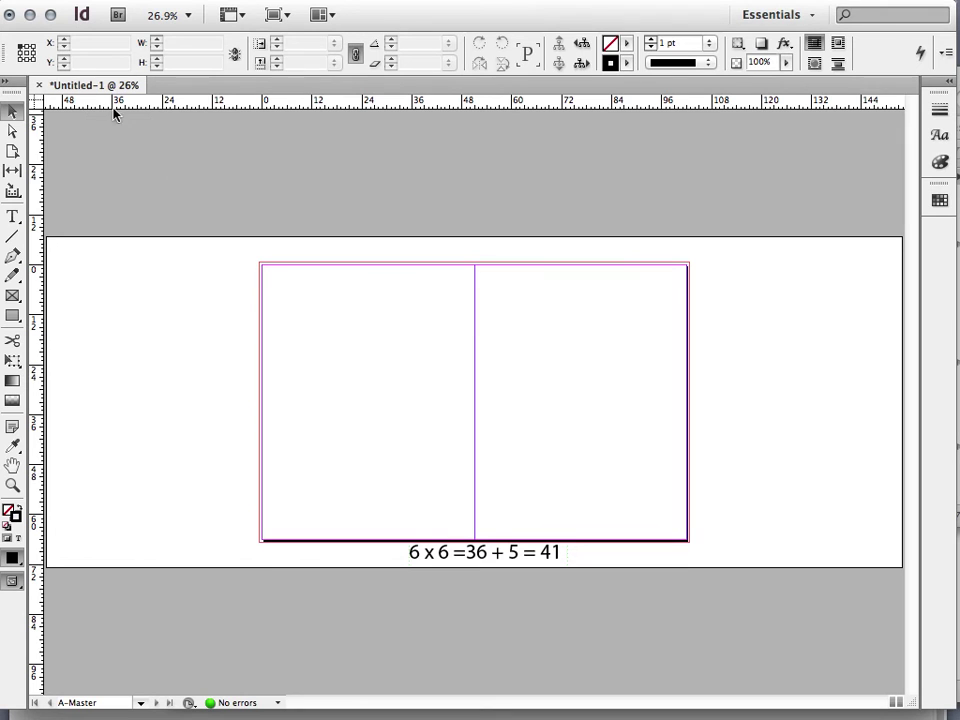
pyautogui.rightClick(41, 100)
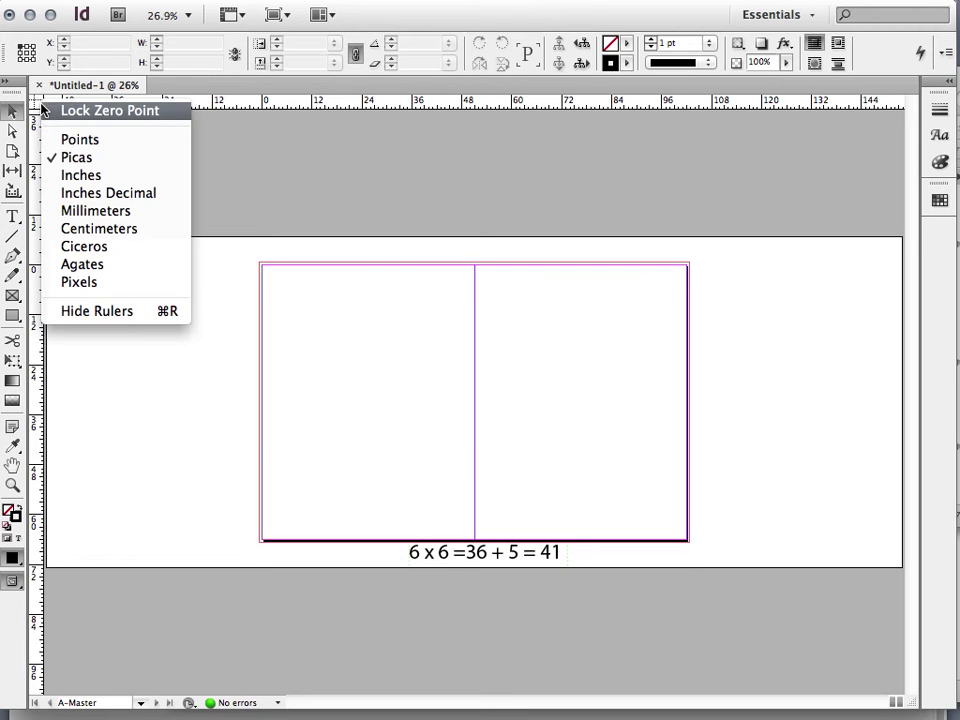
pyautogui.click(68, 177)
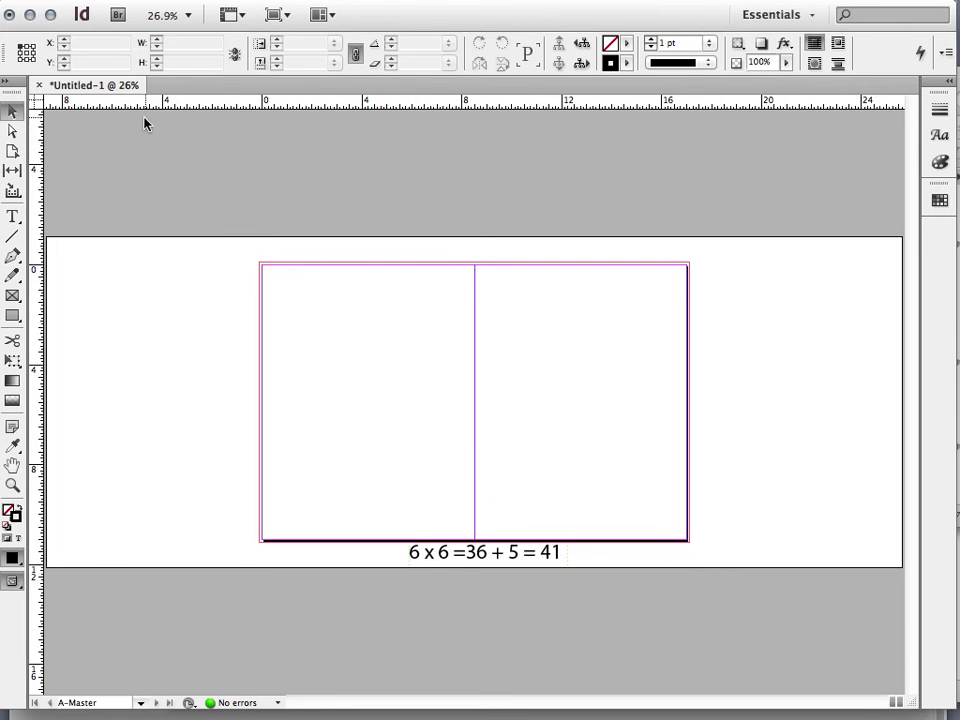
pyautogui.rightClick(37, 99)
pyautogui.click(69, 156)
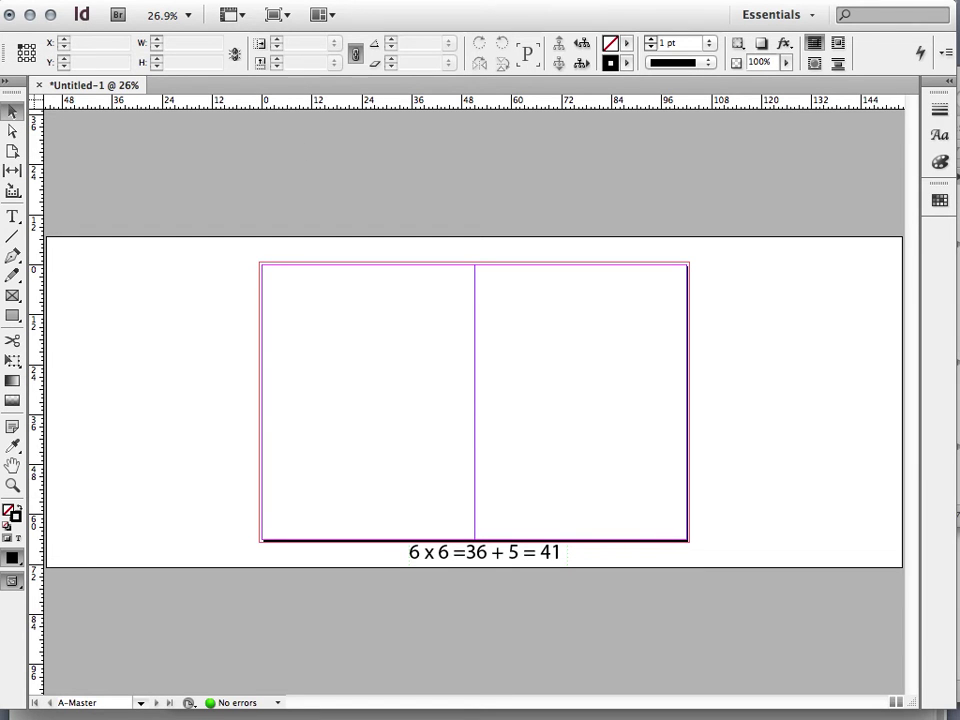
# - In Margins and Columns, set the top margin to 5p0 and the bottom margin to 6p0
pyautogui.click(180, 0)
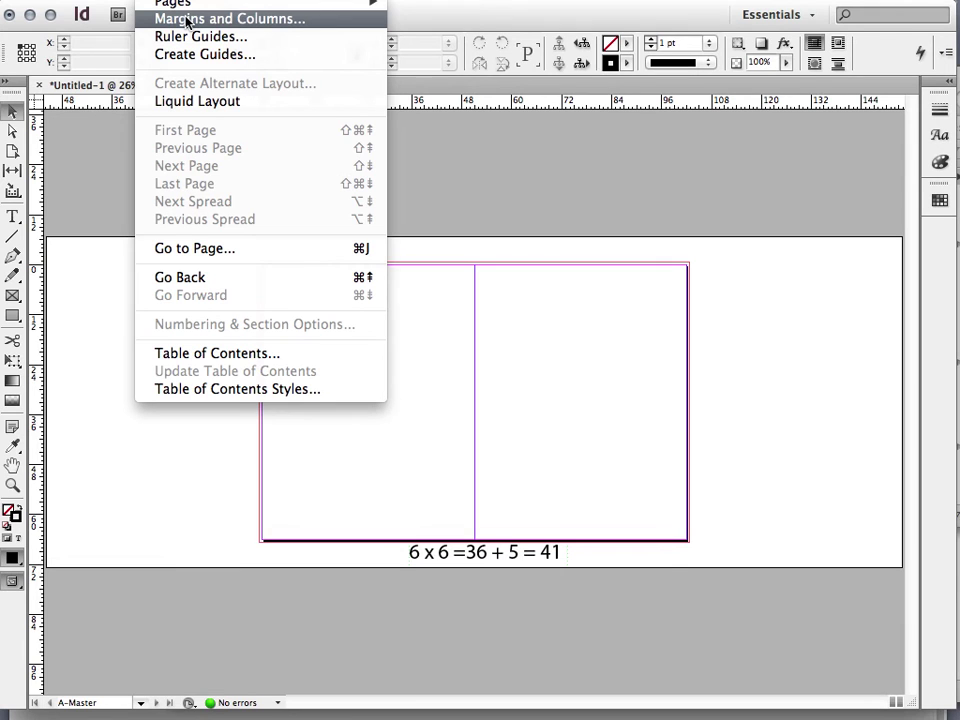
pyautogui.click(187, 19)
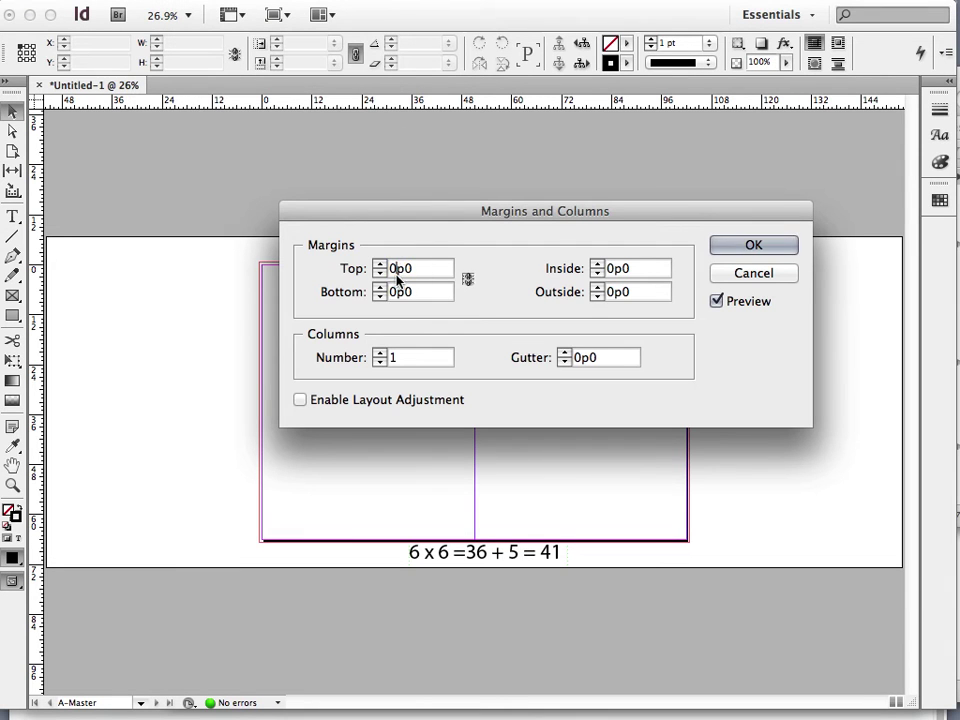
pyautogui.moveTo(396, 274); pyautogui.dragTo(388, 272)
pyautogui.write('5')
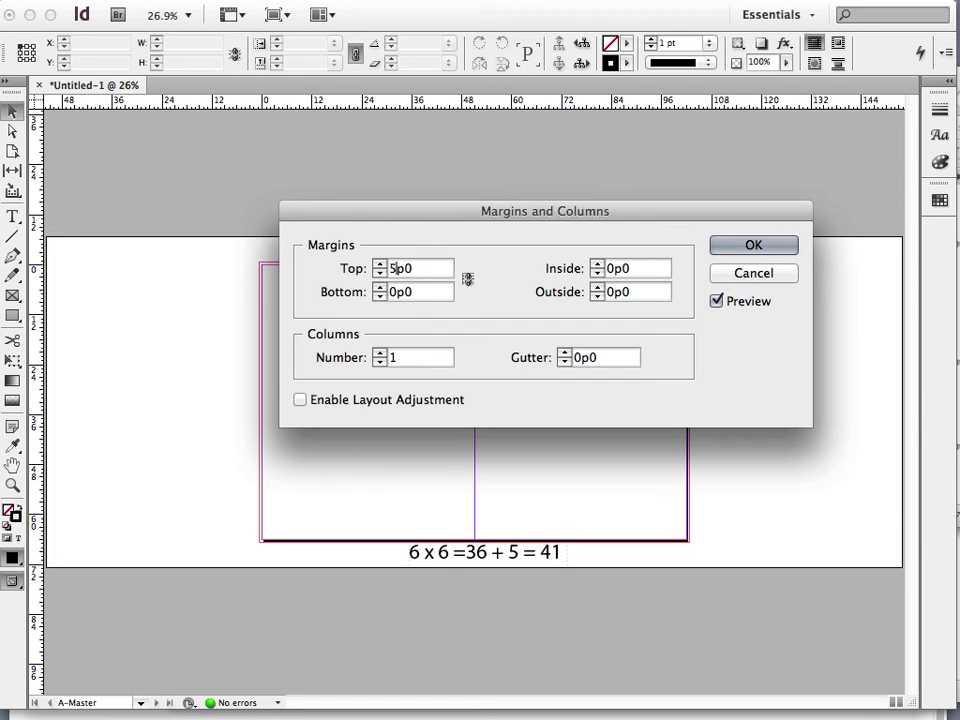
pyautogui.moveTo(397, 291); pyautogui.dragTo(389, 291)
pyautogui.write('6')
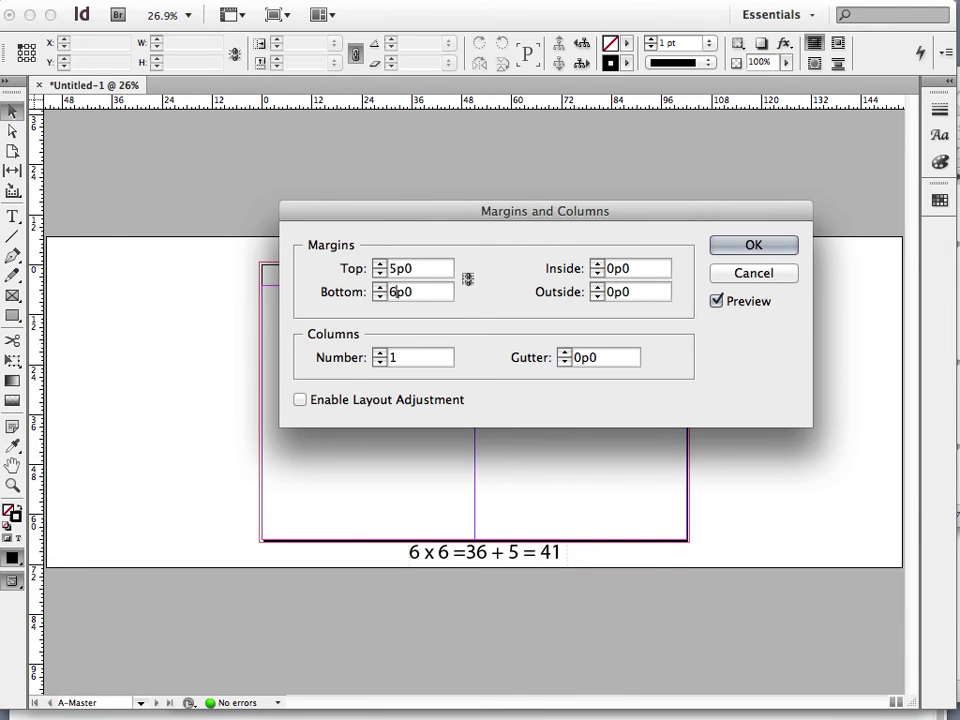
pyautogui.moveTo(422, 212); pyautogui.dragTo(664, 328)
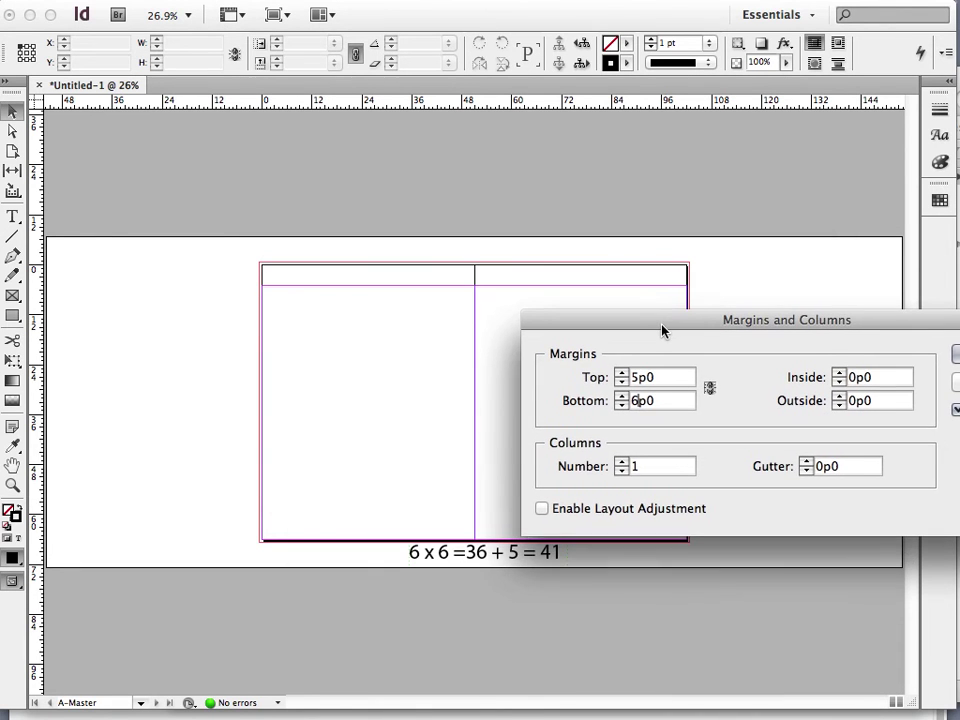
pyautogui.press('Tab')
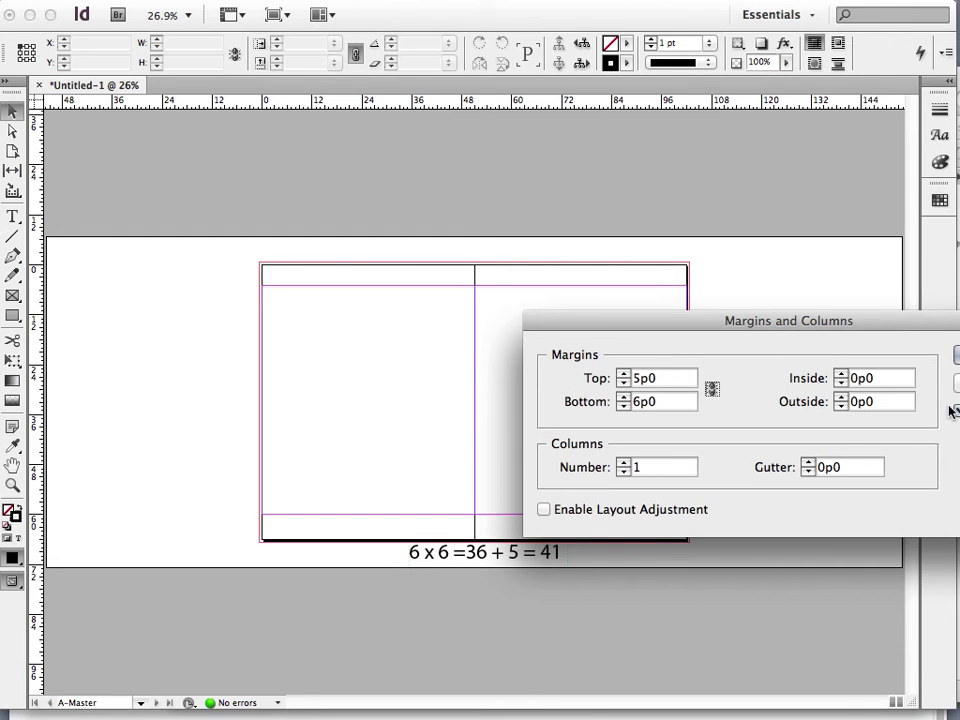
pyautogui.moveTo(903, 330); pyautogui.dragTo(959, 325)
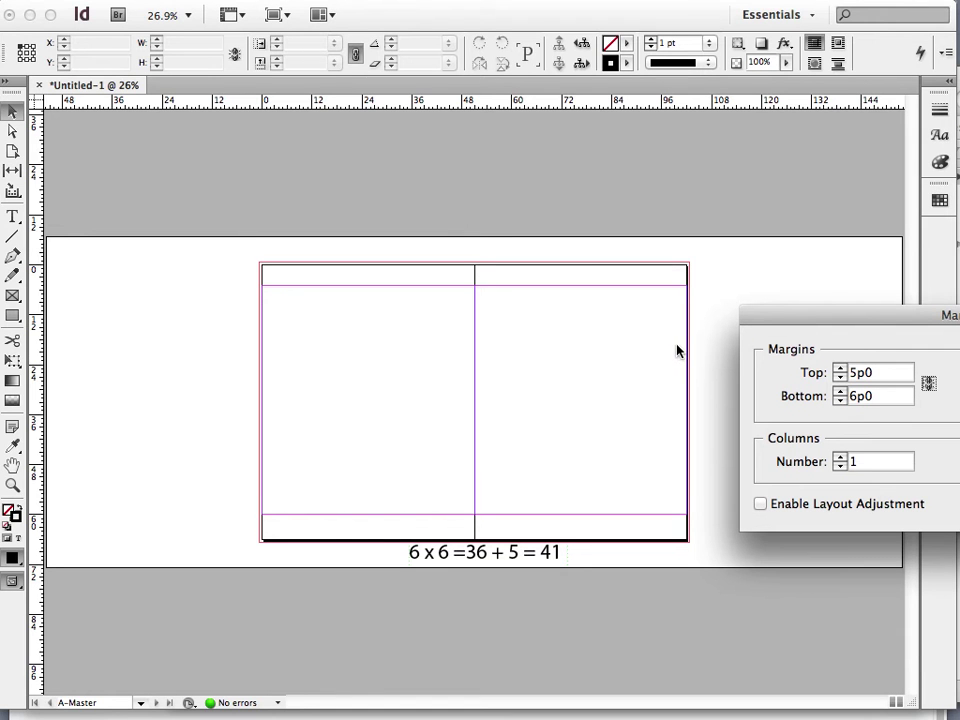
pyautogui.moveTo(842, 317); pyautogui.dragTo(313, 600)
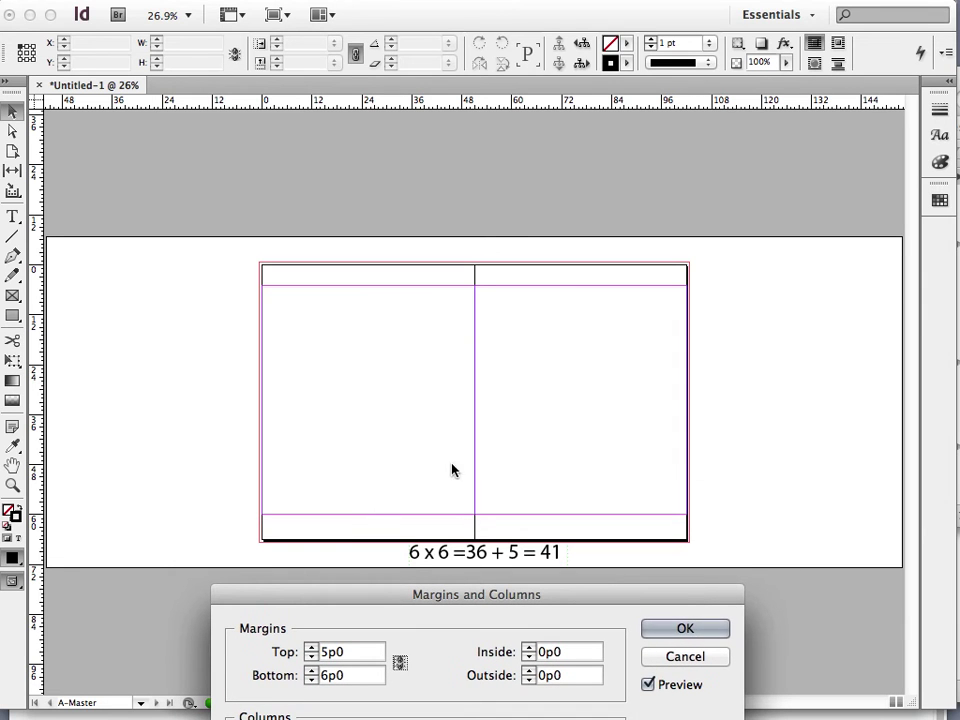
# - Set the inside and outside margins to 4p0 and apply the new margins
pyautogui.click(538, 652)
pyautogui.press('BackSpace')
pyautogui.write('4')
pyautogui.press('Tab')
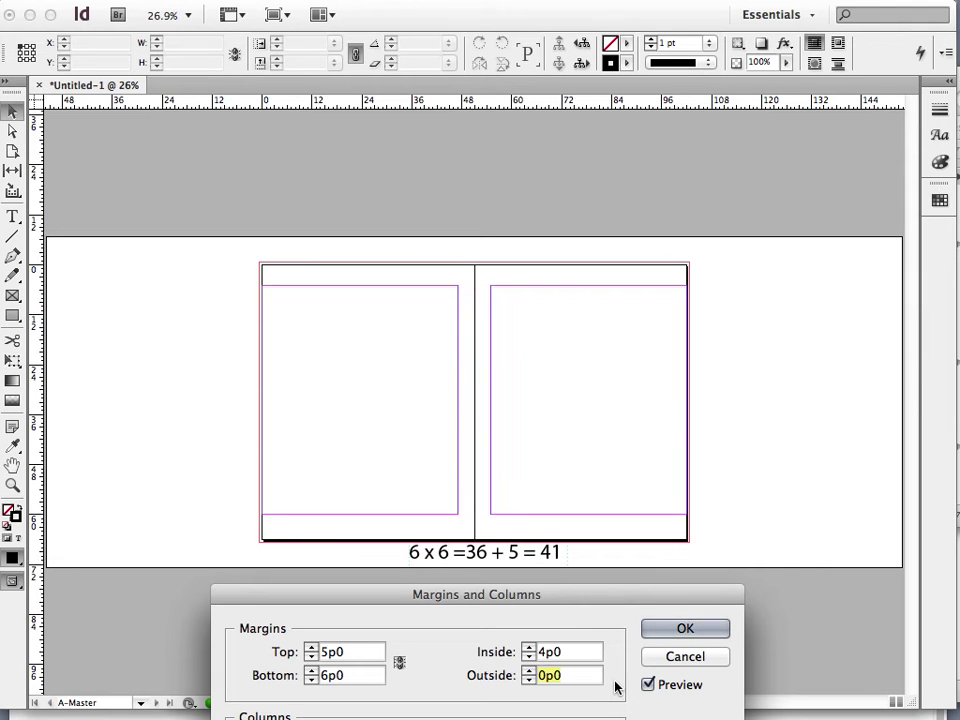
pyautogui.click(540, 676)
pyautogui.write('4p0')
pyautogui.click(684, 628)
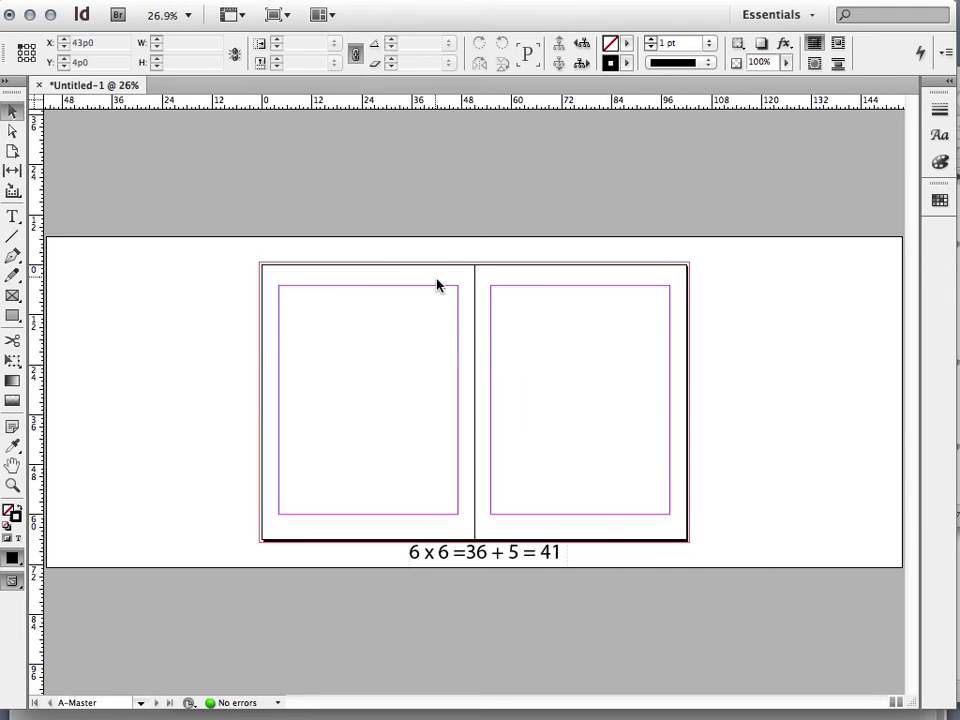
# - In Margins and Columns, raise the column count to 3, adjust the gutter, and apply
pyautogui.click(165, 0)
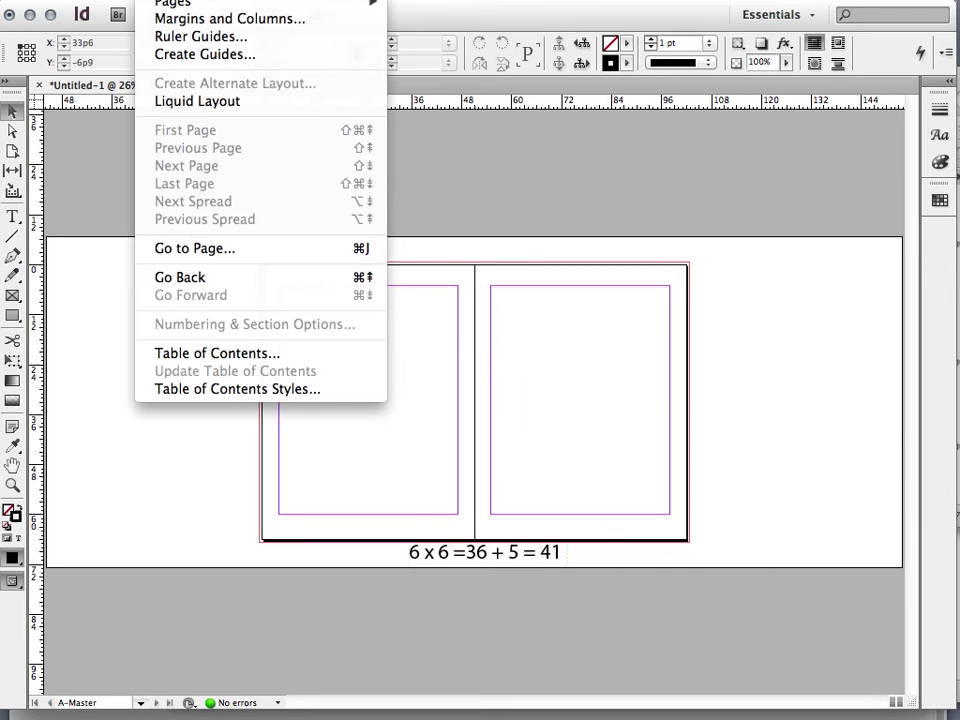
pyautogui.click(186, 22)
pyautogui.moveTo(638, 596); pyautogui.dragTo(663, 377)
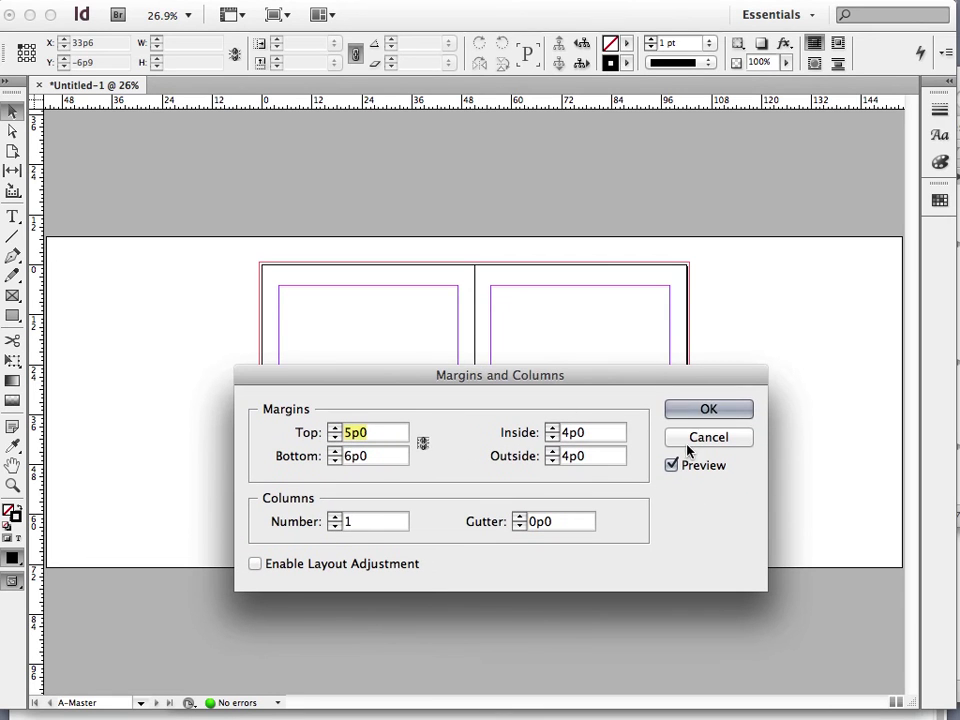
pyautogui.click(334, 517)
pyautogui.click(334, 517)
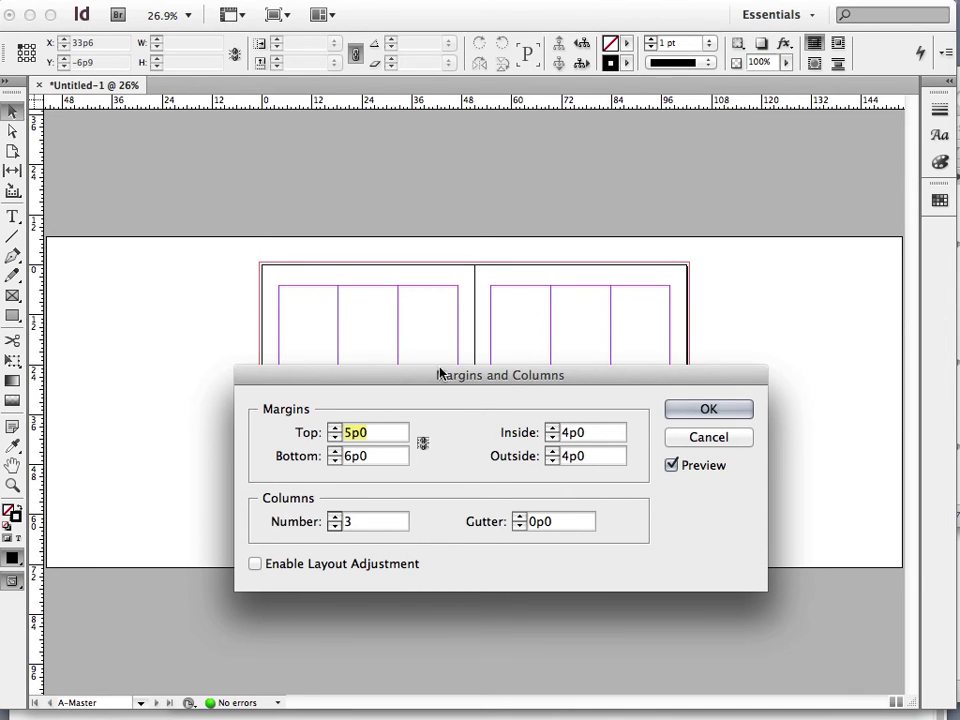
pyautogui.click(531, 524)
pyautogui.click(708, 410)
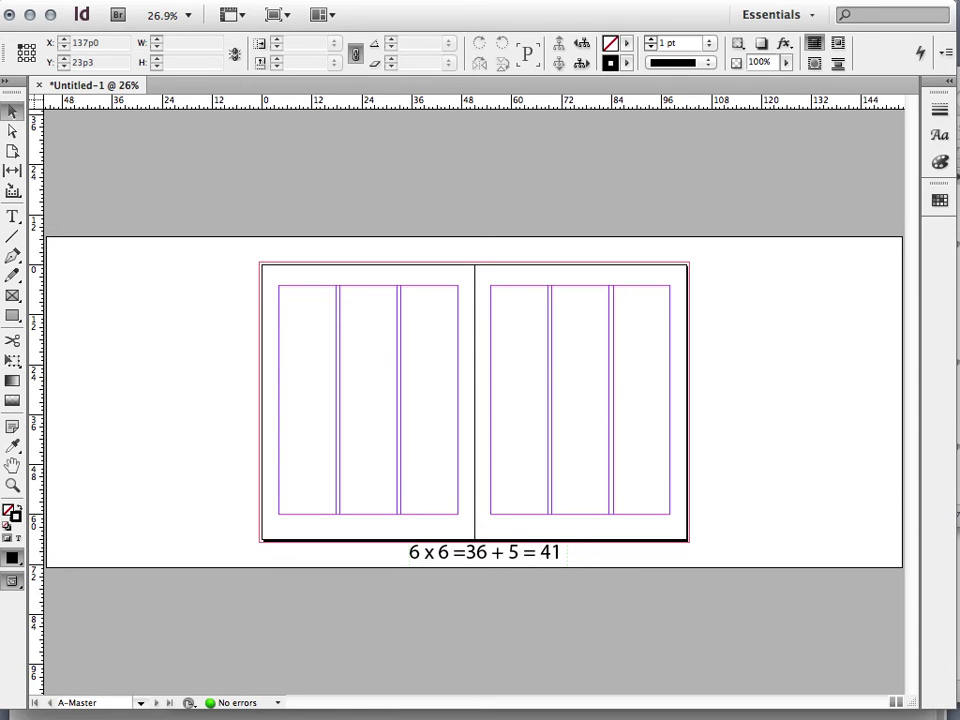
# - Lock the base and instructions layers and collapse the instructions layer in the Layers panel
pyautogui.press('F7')
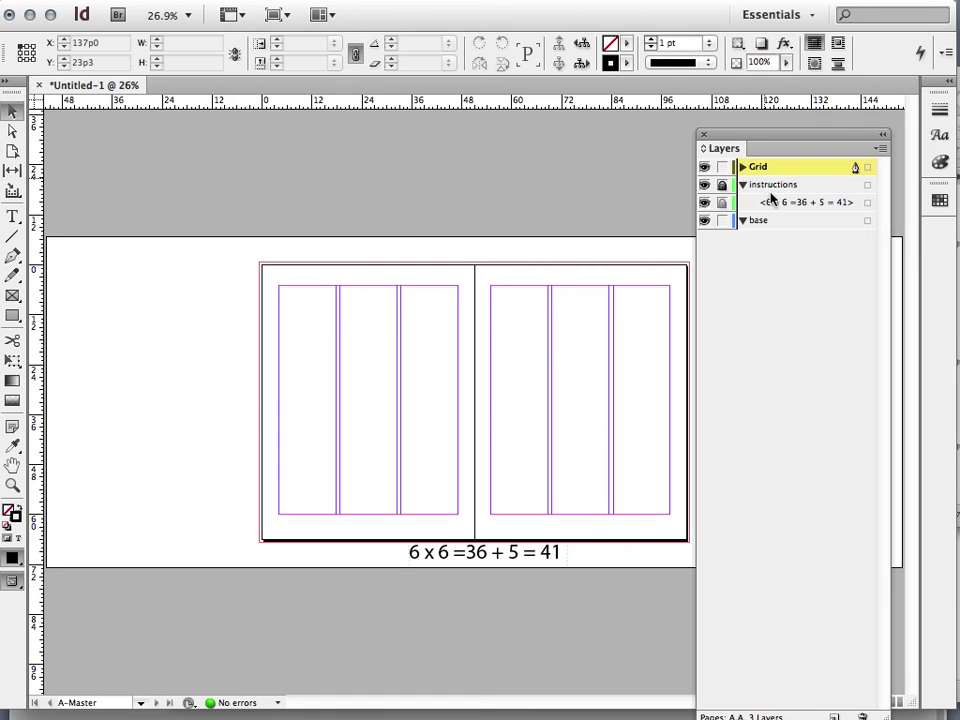
pyautogui.click(722, 220)
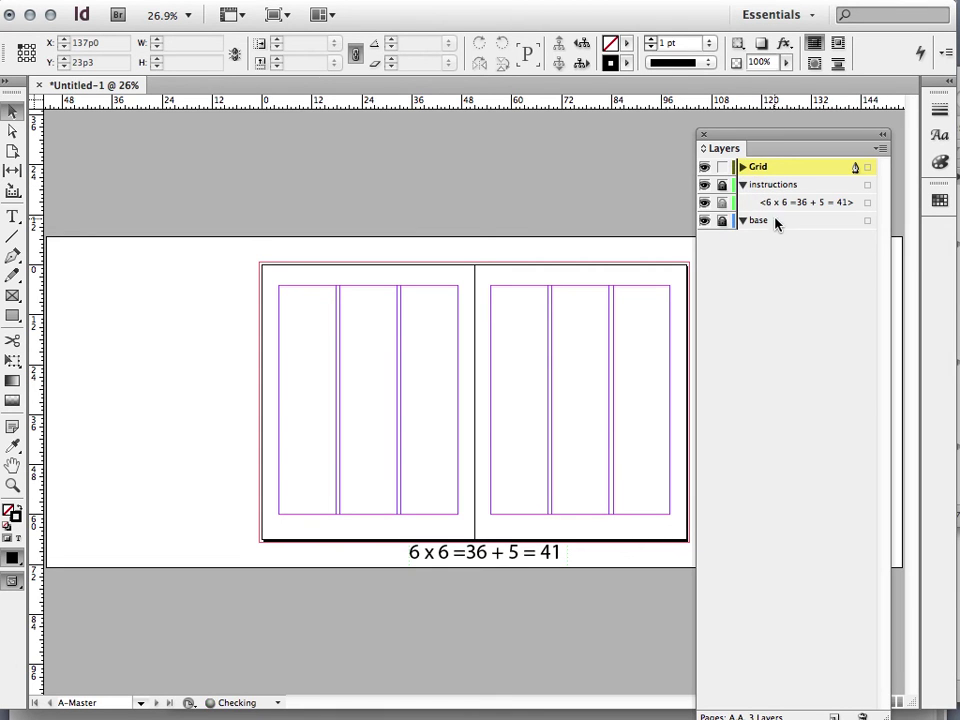
pyautogui.click(721, 185)
pyautogui.click(741, 185)
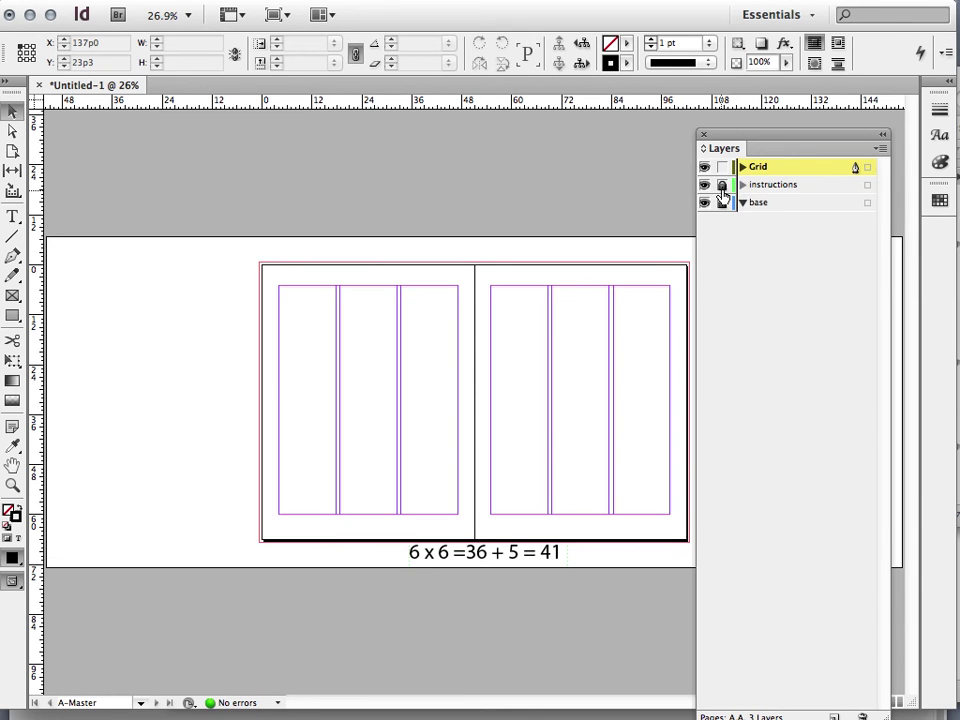
pyautogui.moveTo(764, 148)
pyautogui.mouseDown()
pyautogui.moveTo(821, 146)
pyautogui.moveTo(783, 147)
pyautogui.mouseUp()
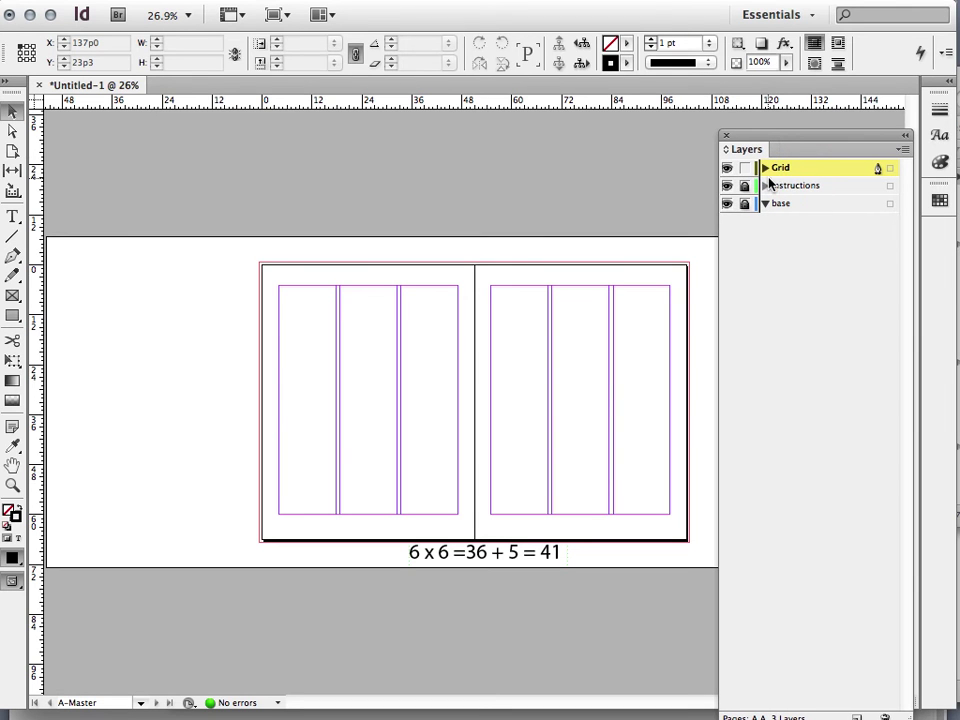
# - Briefly hide and re-show the base layer, then close the Layers panel
pyautogui.click(728, 205)
pyautogui.click(728, 205)
pyautogui.click(726, 135)
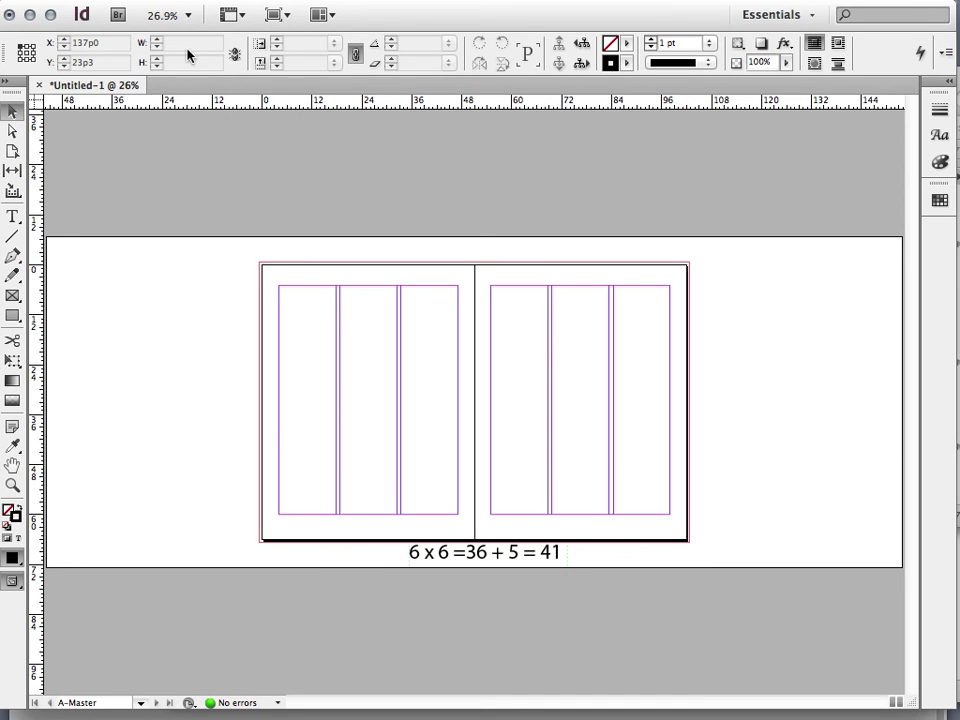
pyautogui.click(210, 3)
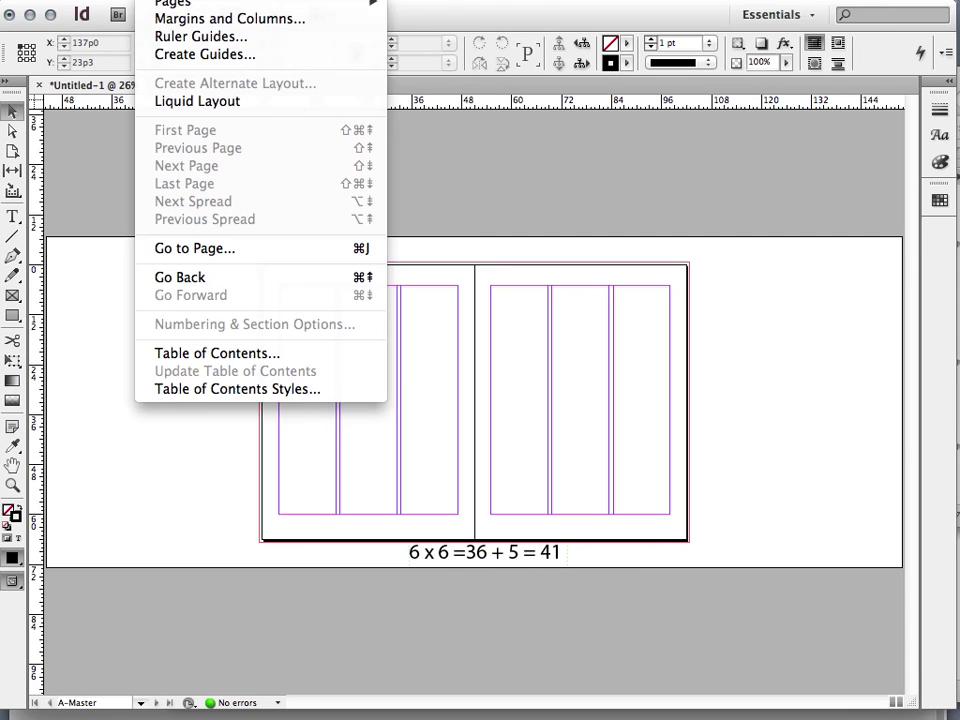
# - In Create Guides, set the grid to 8 rows and 12 columns
pyautogui.click(195, 52)
pyautogui.moveTo(789, 483); pyautogui.dragTo(332, 544)
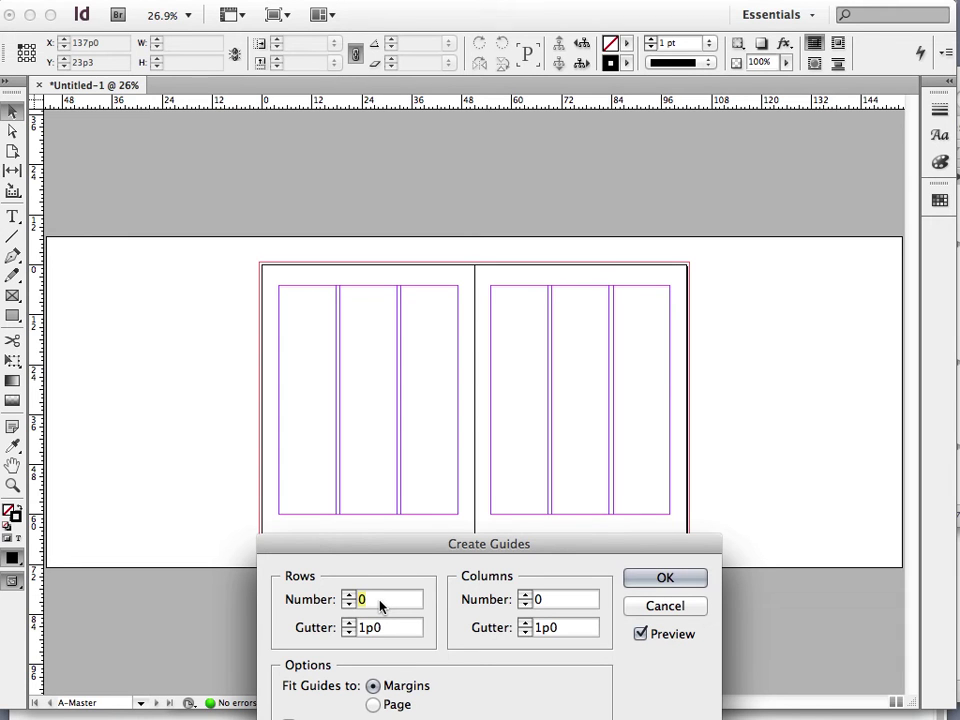
pyautogui.write('16')
pyautogui.doubleClick(537, 599)
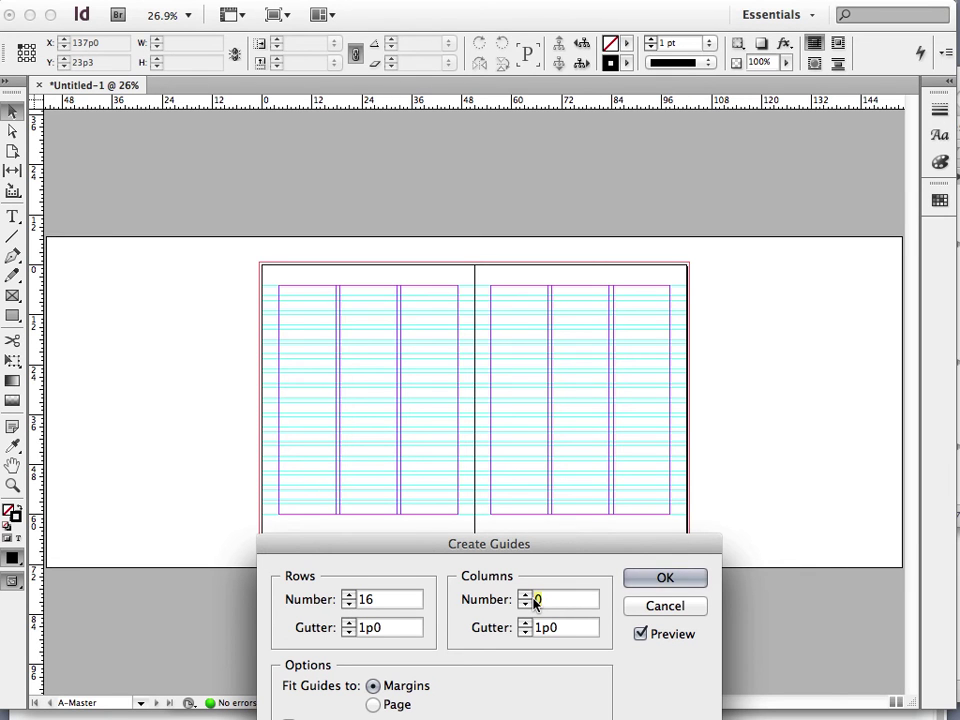
pyautogui.write('12')
pyautogui.press('Tab')
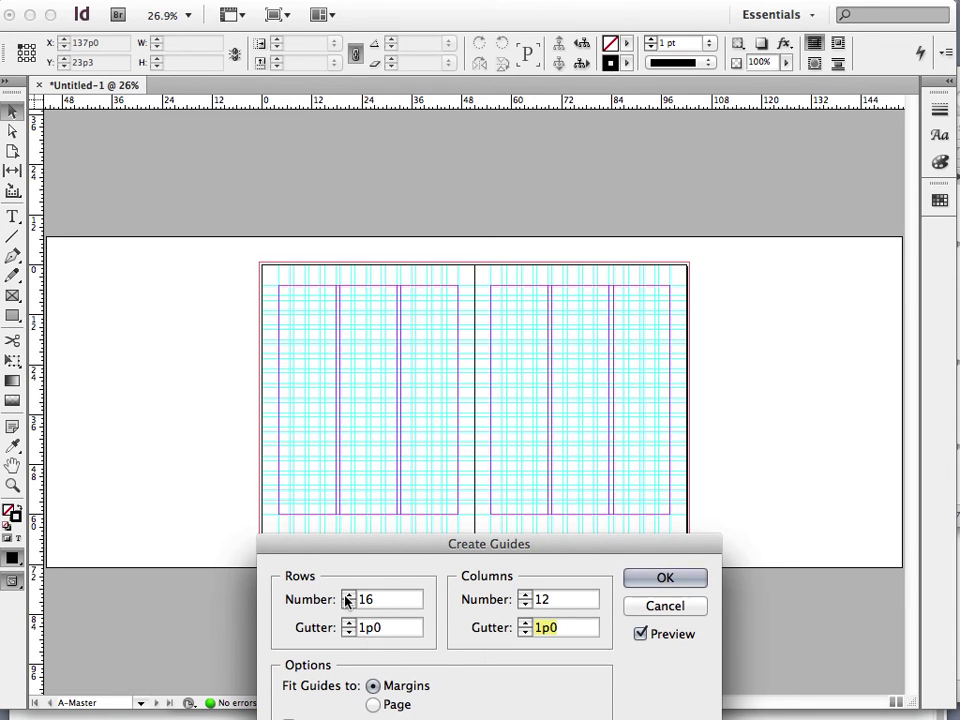
pyautogui.doubleClick(369, 602)
pyautogui.write('8')
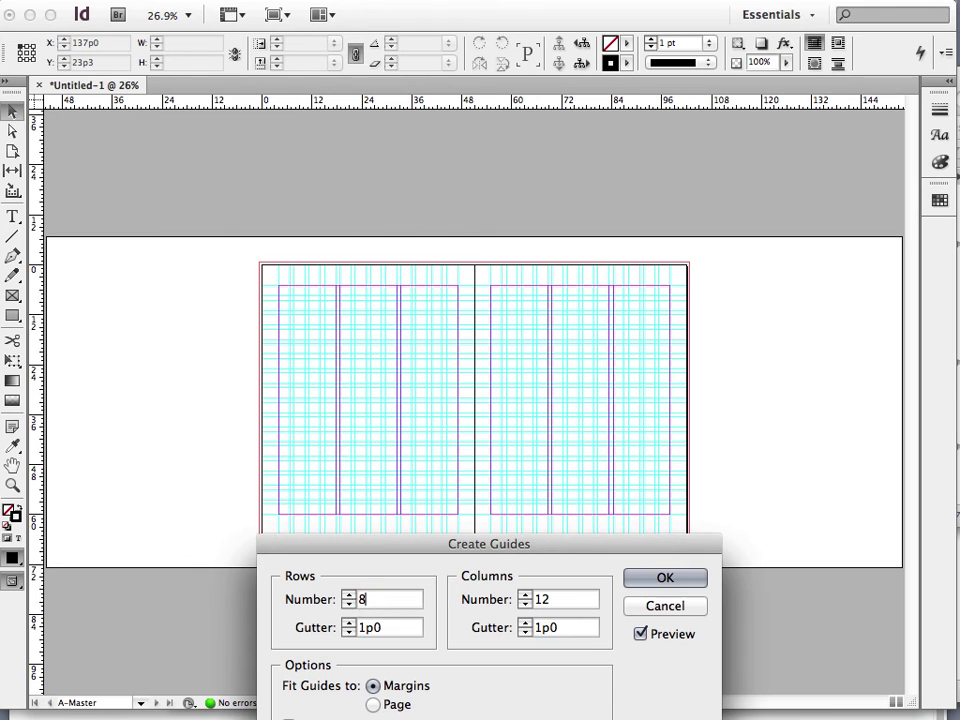
pyautogui.press('Tab')
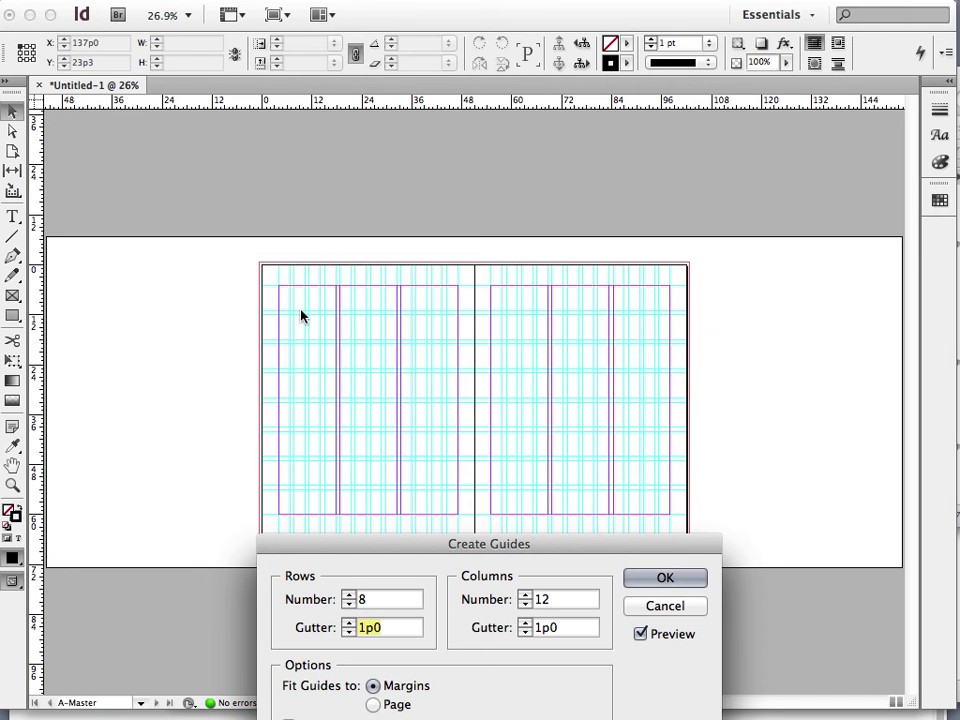
# - Fit the 1p0-gutter guides to the margins rather than the page and create the grid
pyautogui.moveTo(364, 553); pyautogui.dragTo(446, 346)
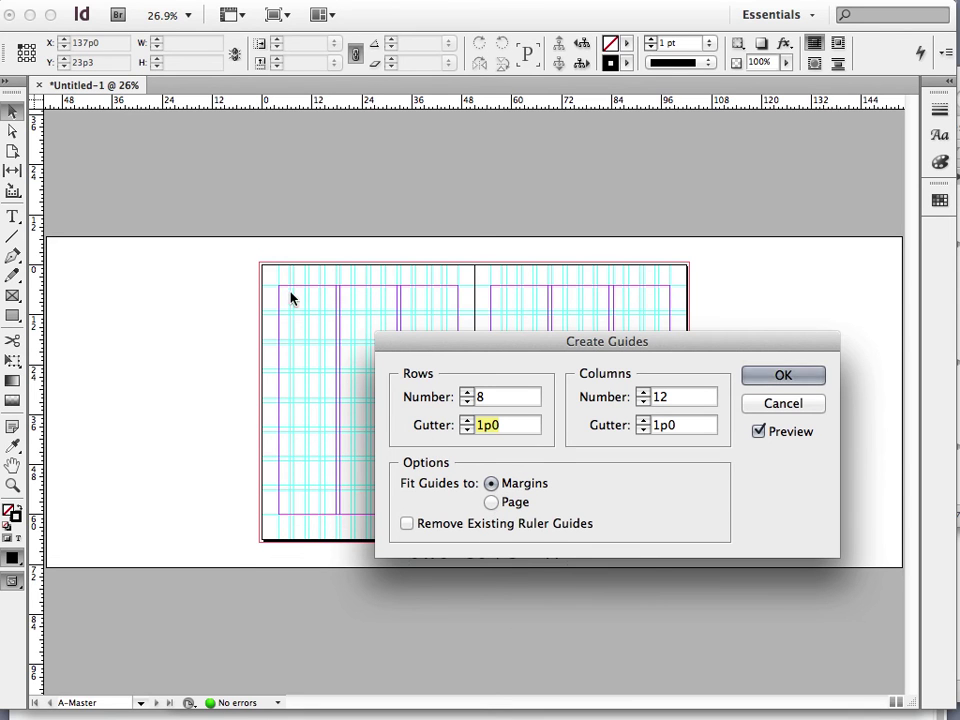
pyautogui.click(493, 503)
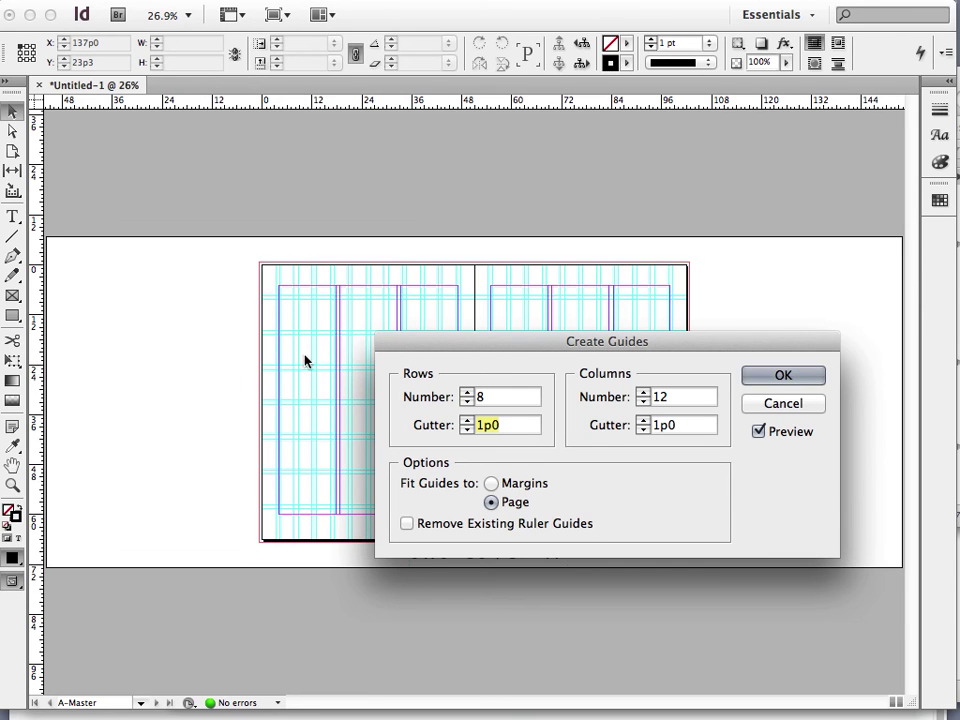
pyautogui.click(492, 484)
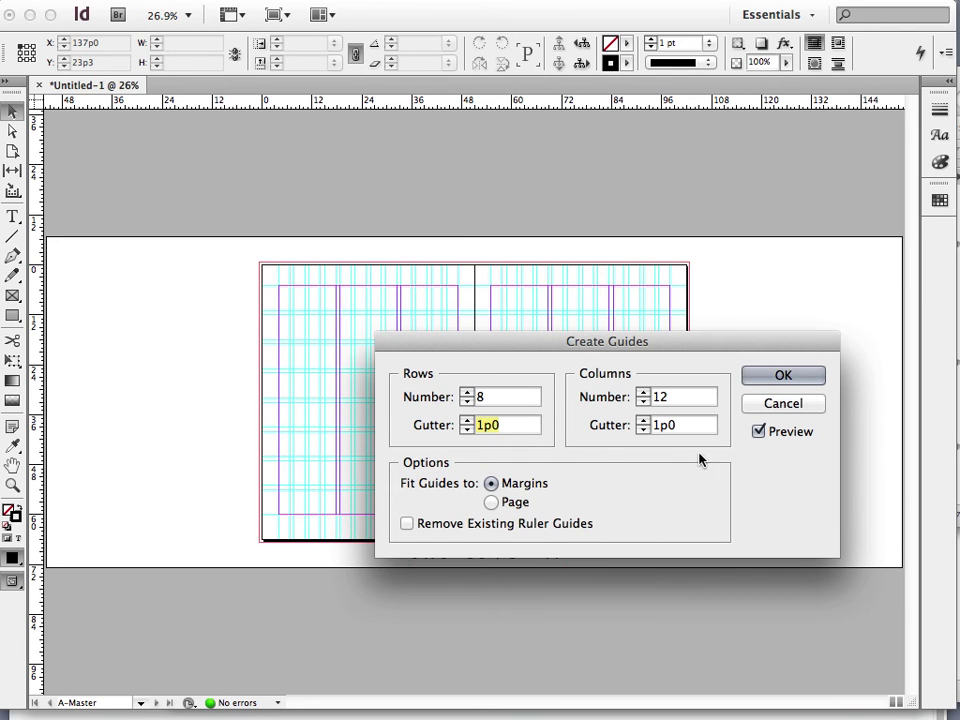
pyautogui.click(766, 379)
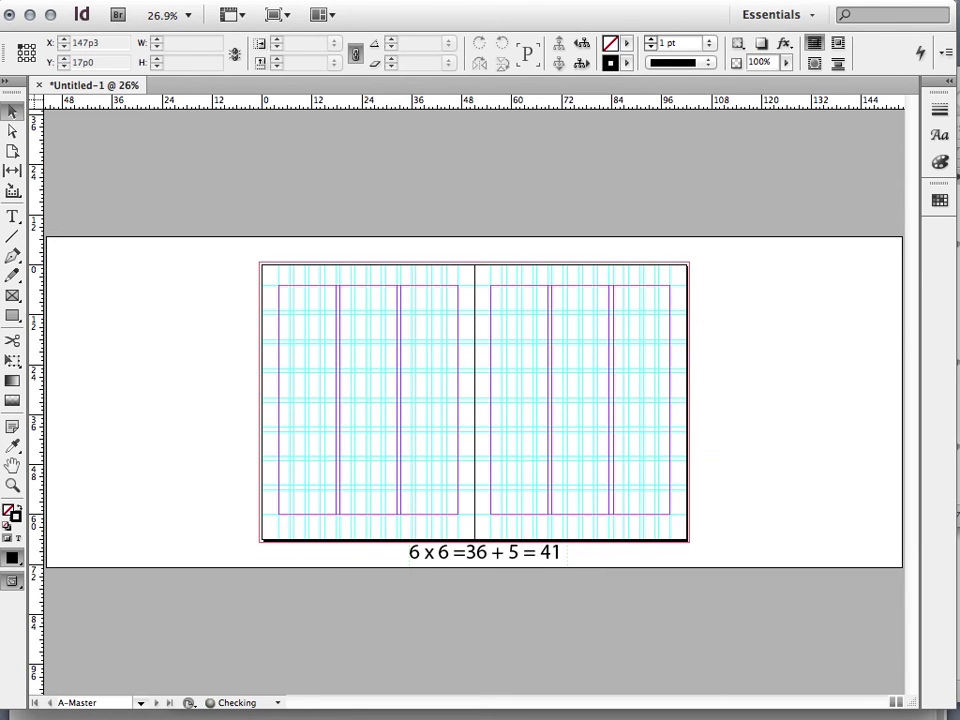
pyautogui.press('F7')
# - Toggle the Grid layer's visibility repeatedly, leaving the guide grid visible
pyautogui.moveTo(853, 152); pyautogui.dragTo(765, 152)
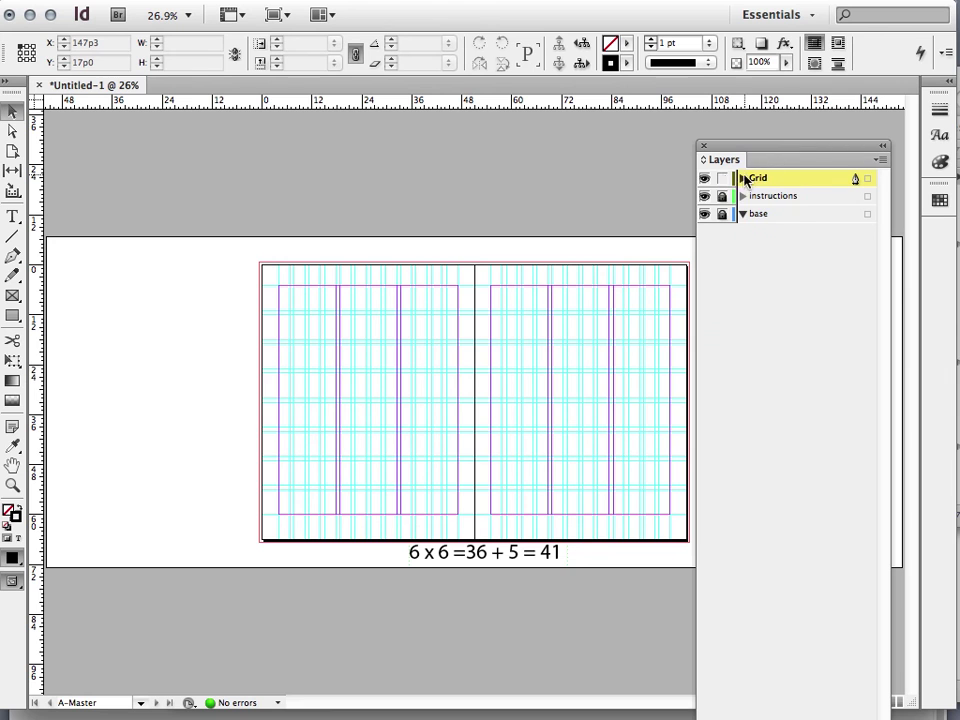
pyautogui.click(703, 179)
pyautogui.click(703, 179)
pyautogui.click(704, 180)
pyautogui.click(704, 180)
pyautogui.click(704, 180)
pyautogui.click(704, 180)
pyautogui.click(704, 180)
pyautogui.click(704, 180)
pyautogui.click(704, 180)
pyautogui.click(704, 180)
pyautogui.click(704, 180)
pyautogui.click(704, 180)
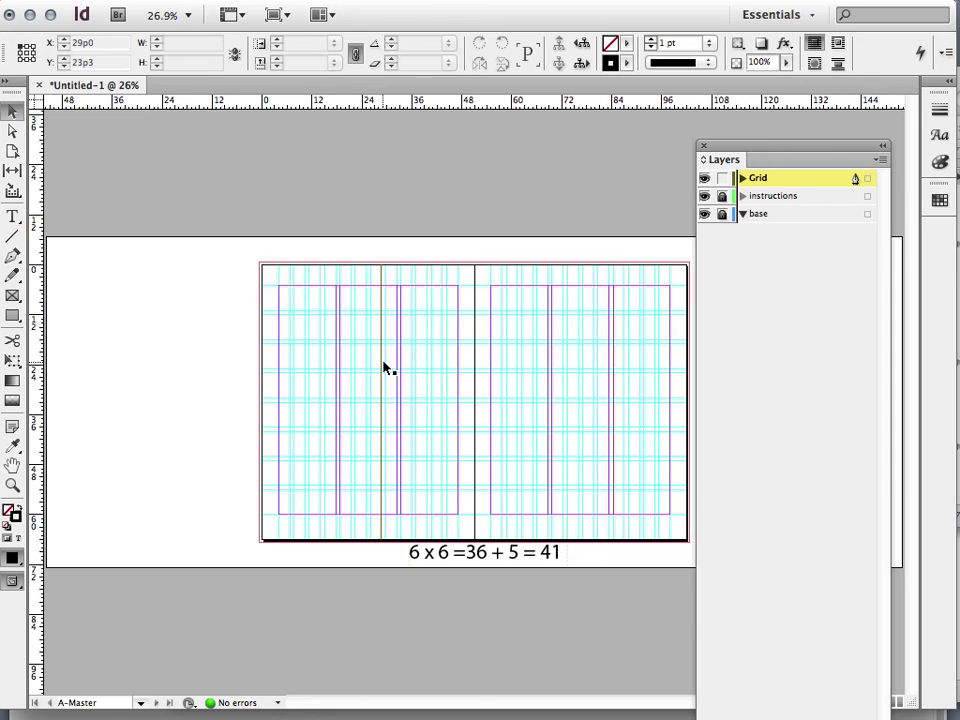
# - Zoom to 100%, pan to the left page's top-left corner, and close the Layers panel
pyautogui.press('super+1')
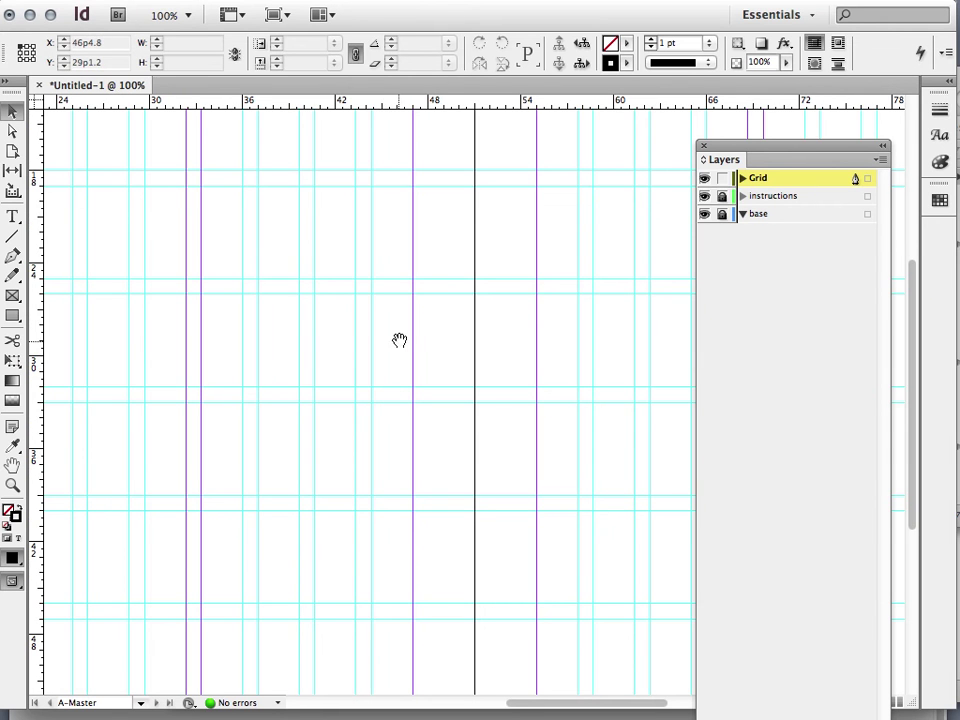
pyautogui.moveTo(409, 341); pyautogui.dragTo(656, 512)
pyautogui.moveTo(542, 411); pyautogui.dragTo(600, 463)
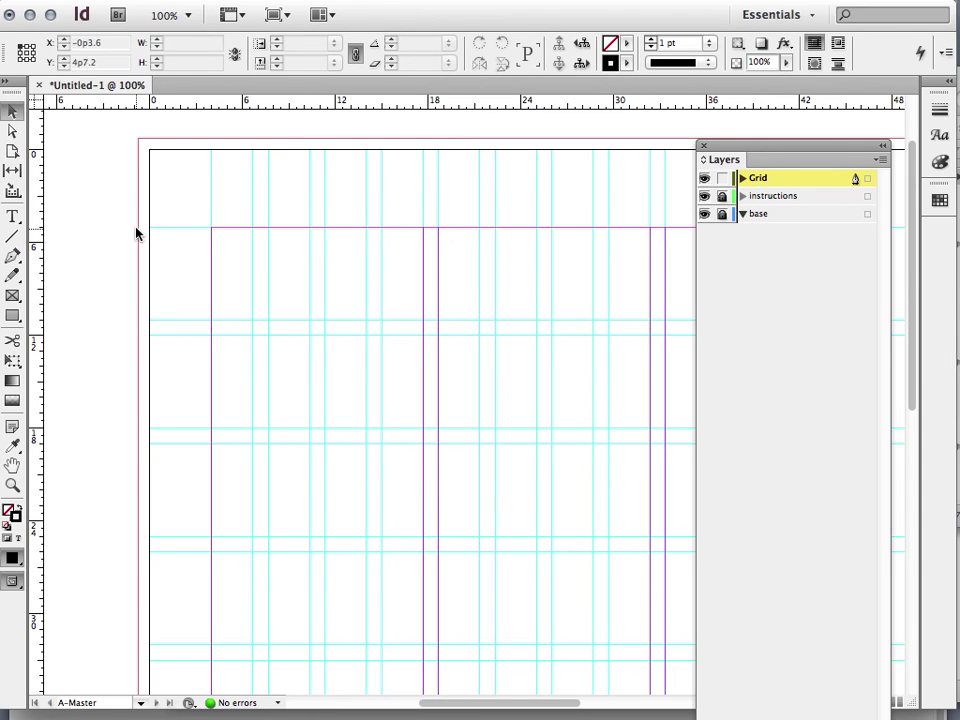
pyautogui.click(703, 145)
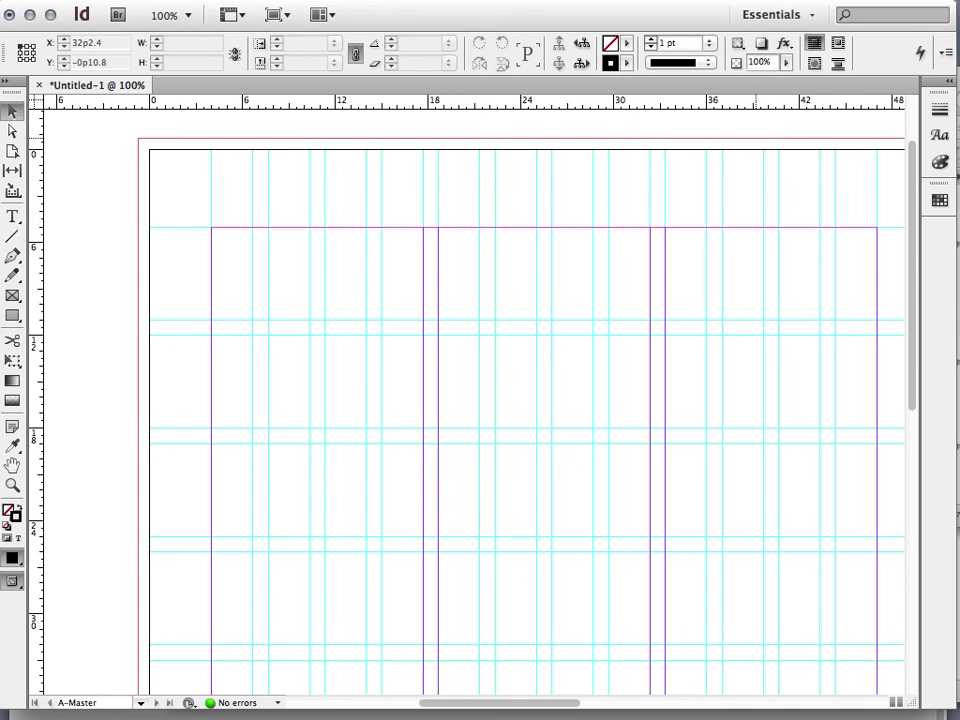
pyautogui.click(430, 228)
pyautogui.click(122, 279)
# - Draw a 6p4 × 6p0 frame in the top-left grid cell and Alt-drag copies across the top row
pyautogui.moveTo(22, 296); pyautogui.dragTo(62, 300)
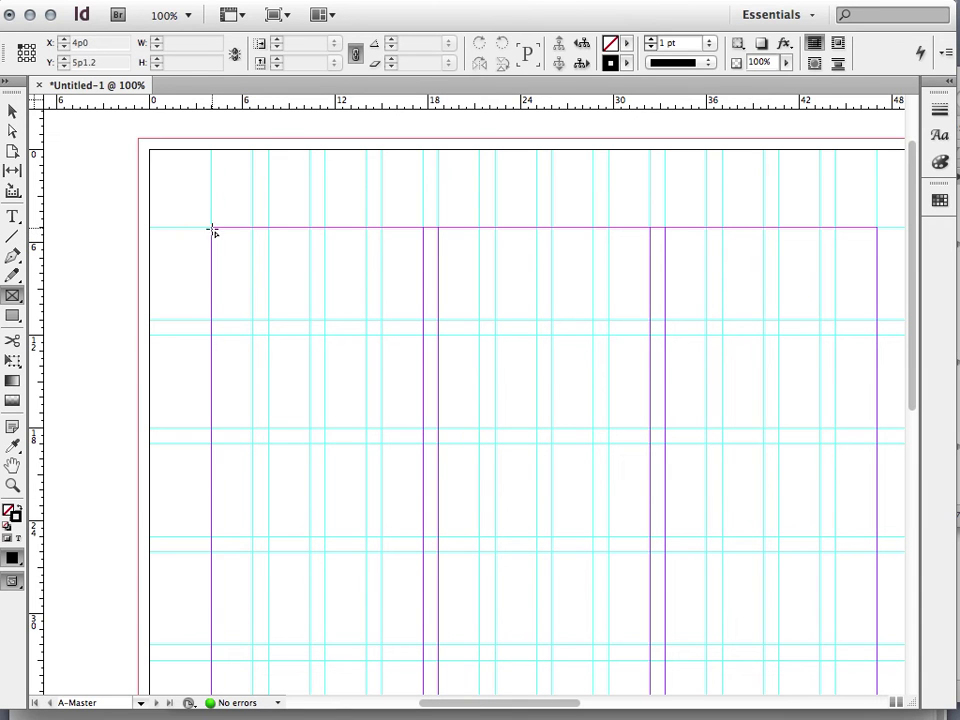
pyautogui.moveTo(211, 228); pyautogui.dragTo(254, 281)
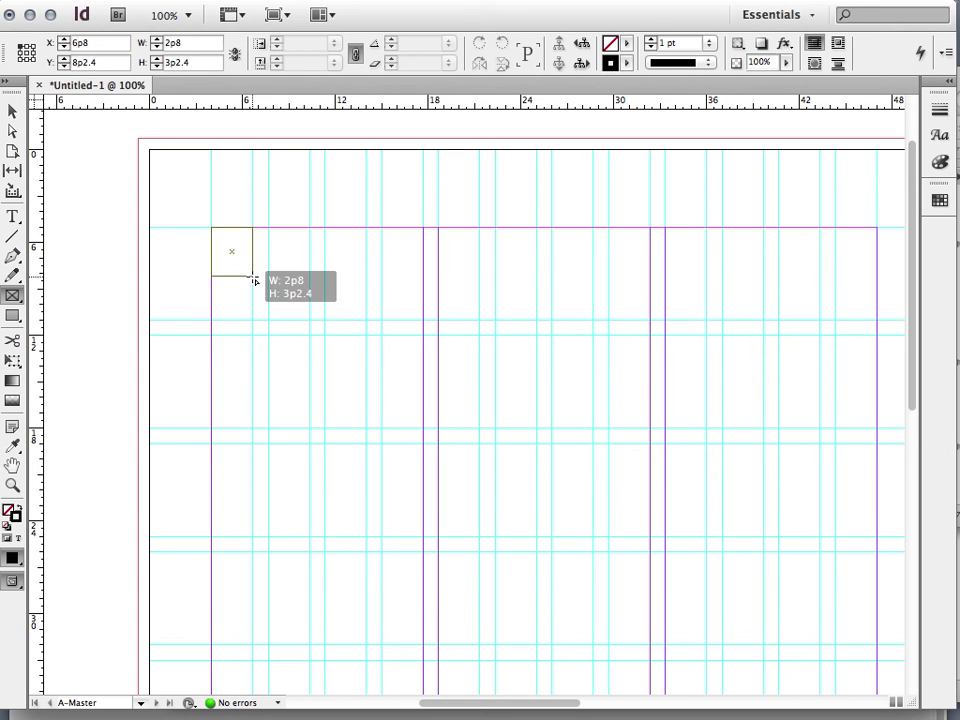
pyautogui.moveTo(254, 281); pyautogui.dragTo(310, 309)
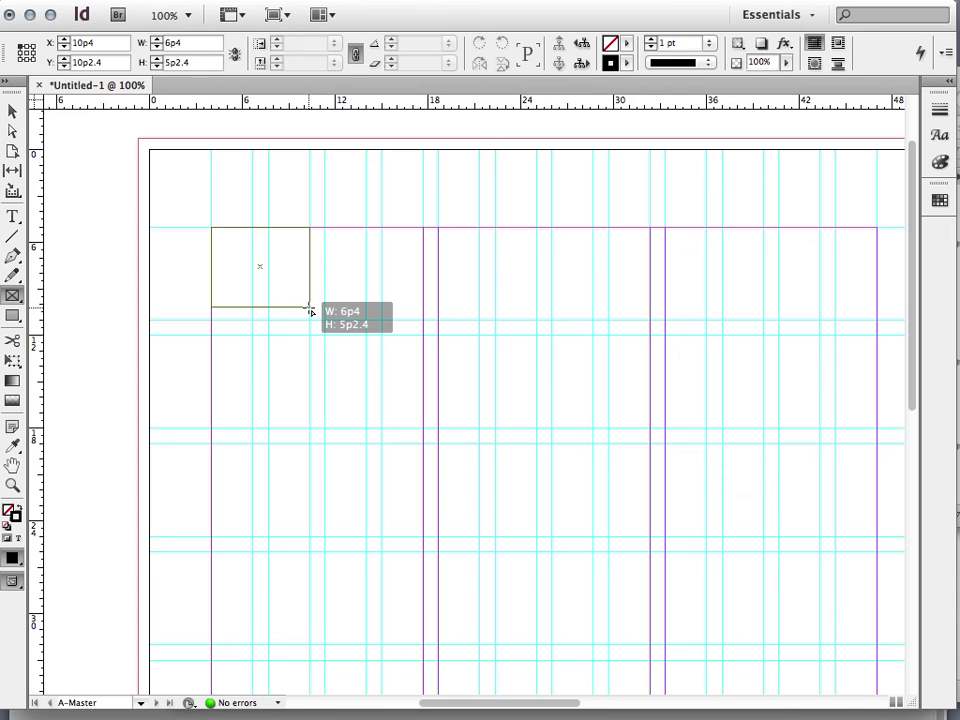
pyautogui.moveTo(310, 311); pyautogui.dragTo(309, 321)
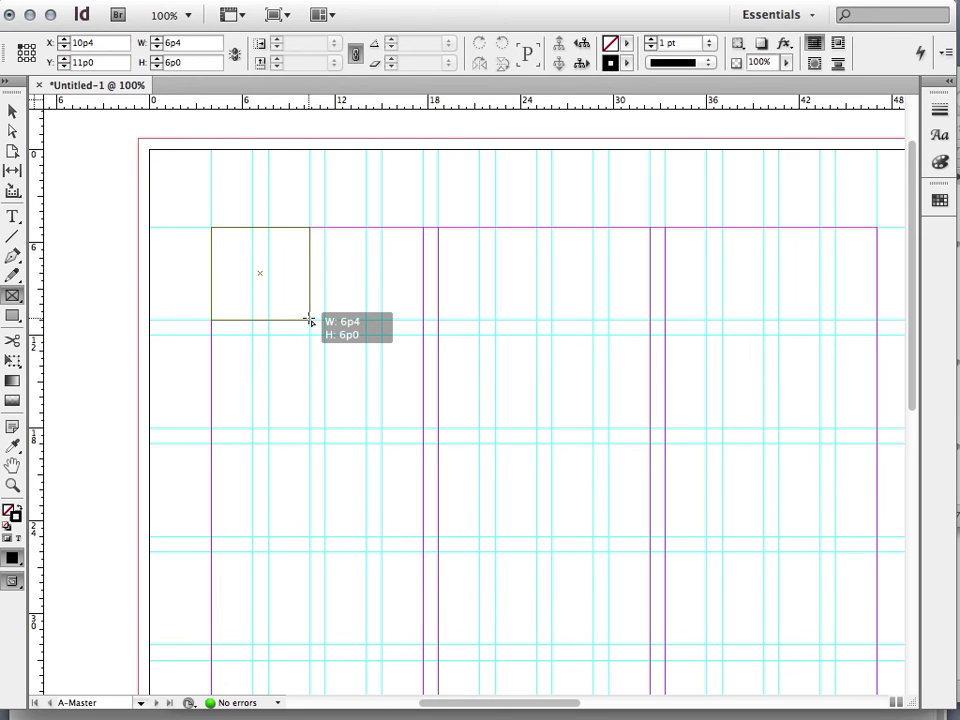
pyautogui.moveTo(309, 320); pyautogui.dragTo(310, 320)
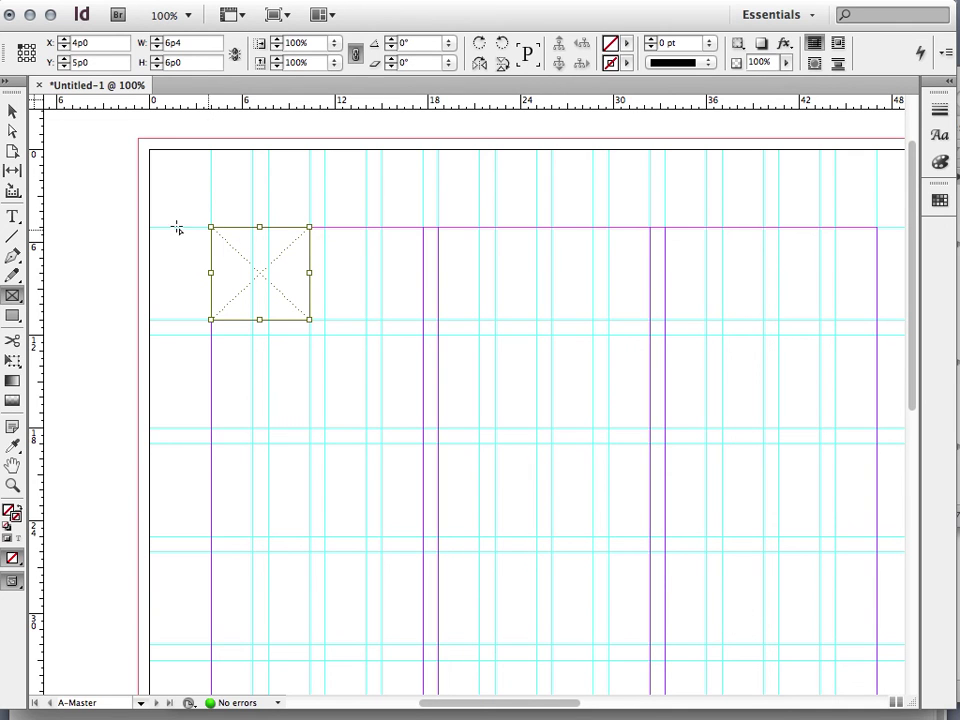
pyautogui.click(12, 110)
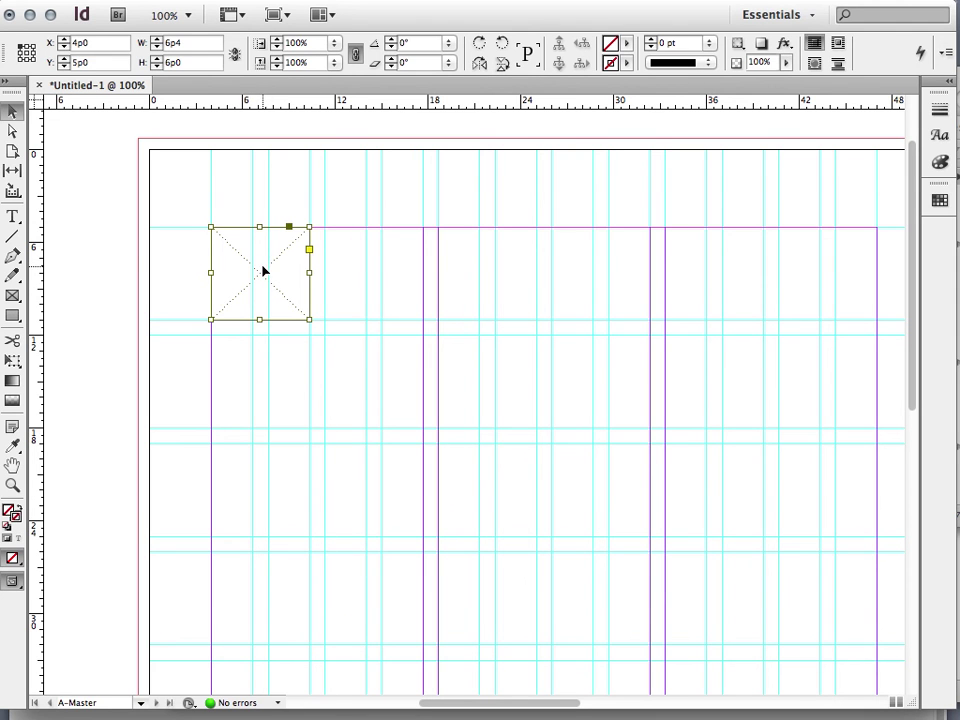
pyautogui.moveTo(257, 272); pyautogui.dragTo(810, 282)
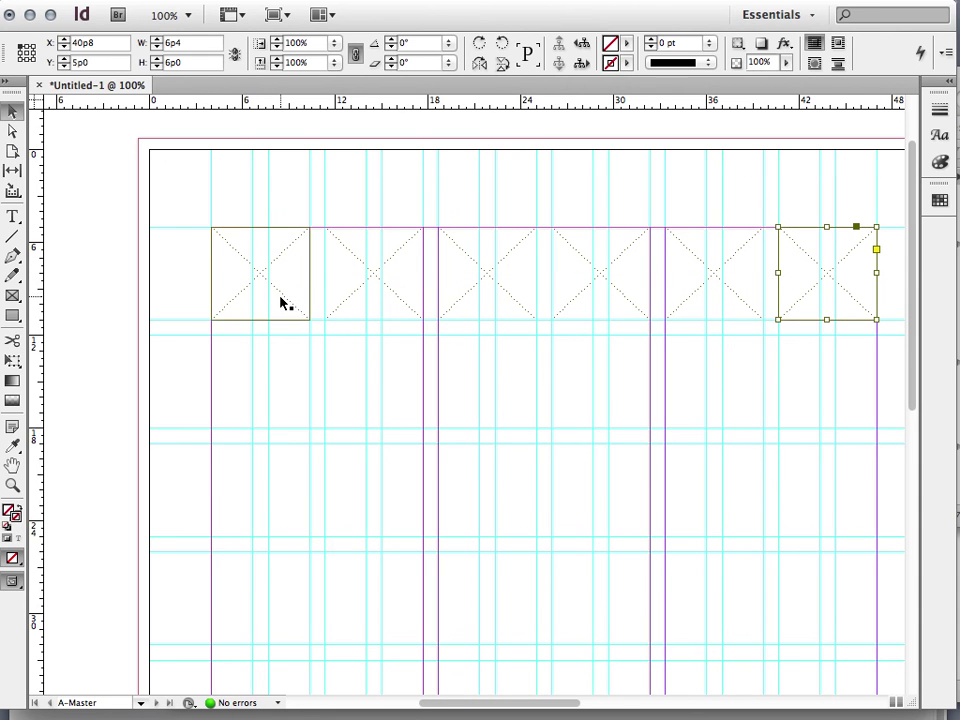
# - Drag the '6 x 6 =36 + 5 = 41' text frame from the pasteboard onto the page to X 0p8.4, Y 22p9.6
pyautogui.moveTo(917, 279); pyautogui.dragTo(915, 574)
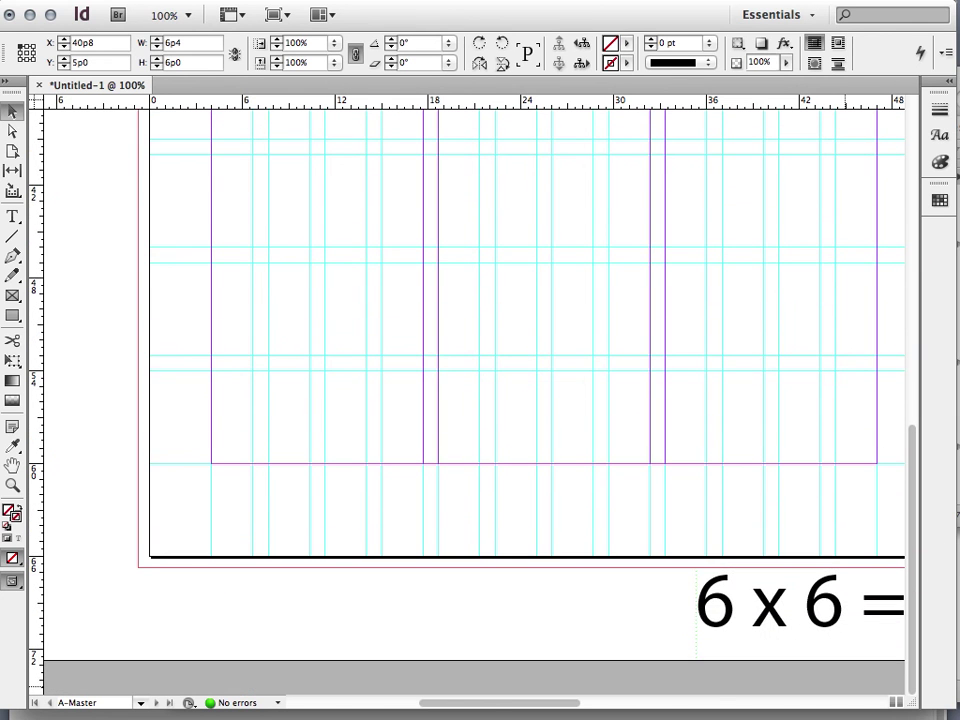
pyautogui.moveTo(481, 708); pyautogui.dragTo(588, 710)
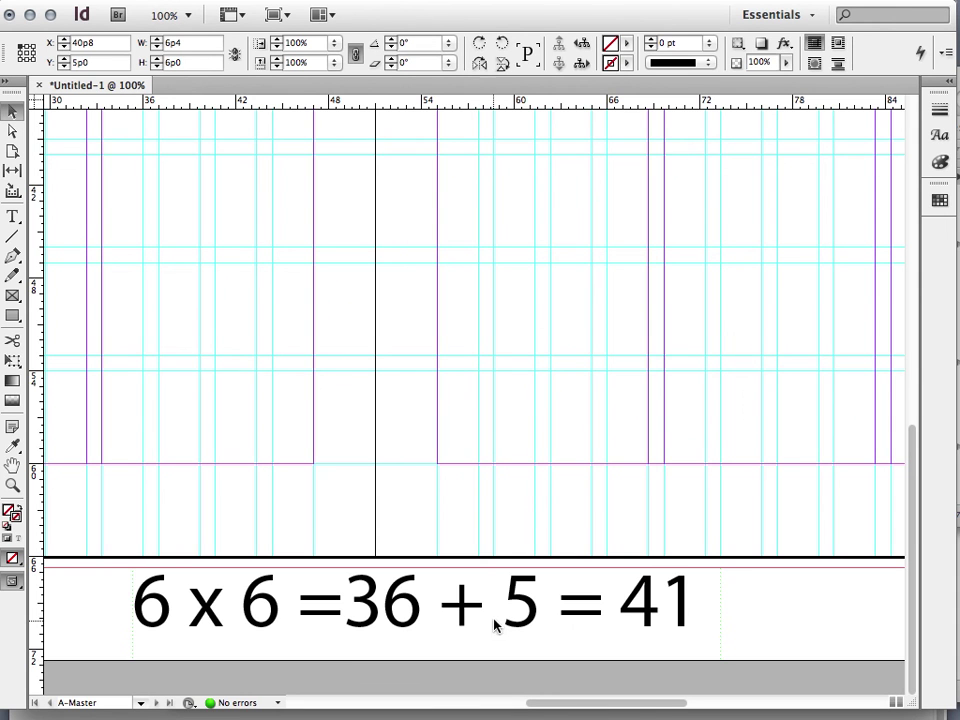
pyautogui.moveTo(638, 709); pyautogui.dragTo(538, 709)
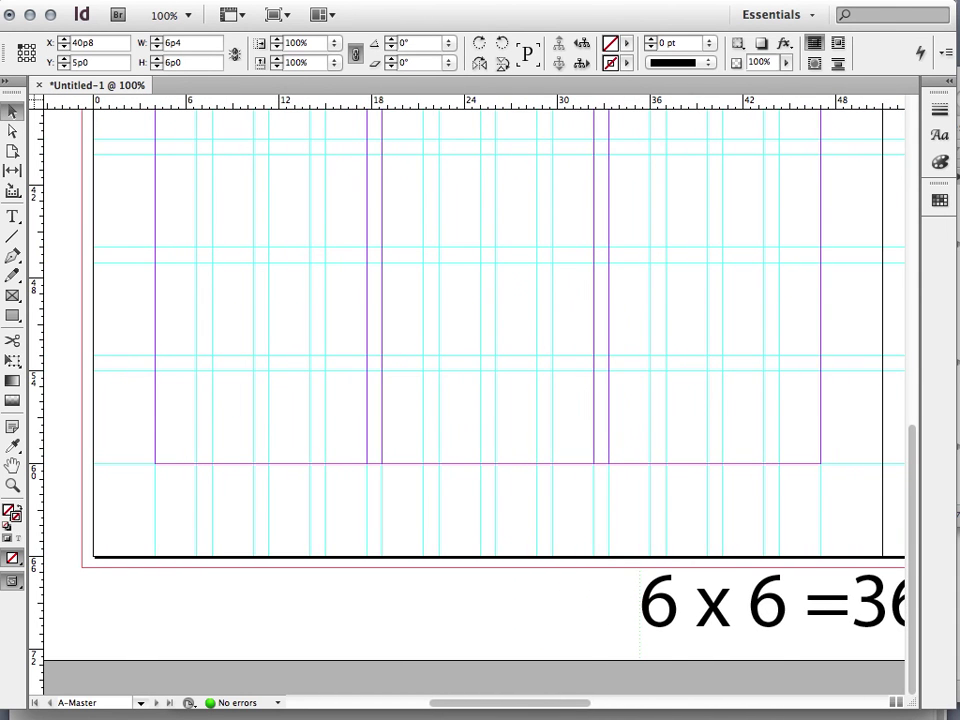
pyautogui.moveTo(776, 606); pyautogui.dragTo(251, 219)
pyautogui.moveTo(910, 458); pyautogui.dragTo(891, 326)
pyautogui.moveTo(513, 525); pyautogui.dragTo(474, 187)
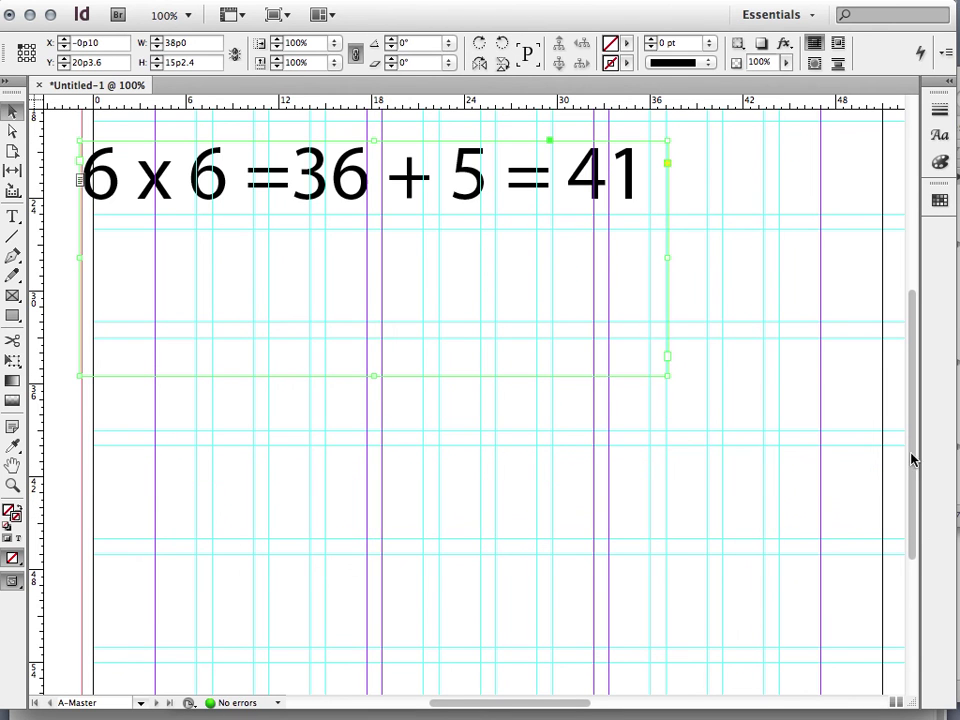
pyautogui.scroll(-5, 911, 440)
pyautogui.scroll(7, 915, 330)
pyautogui.moveTo(911, 263); pyautogui.dragTo(910, 146)
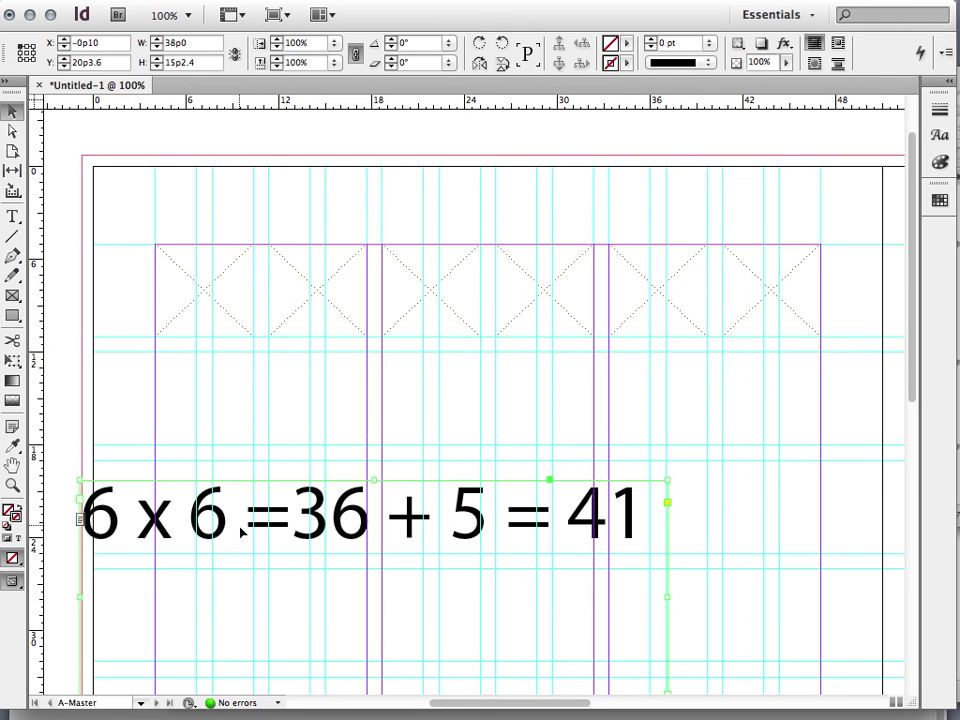
pyautogui.moveTo(222, 524); pyautogui.dragTo(246, 563)
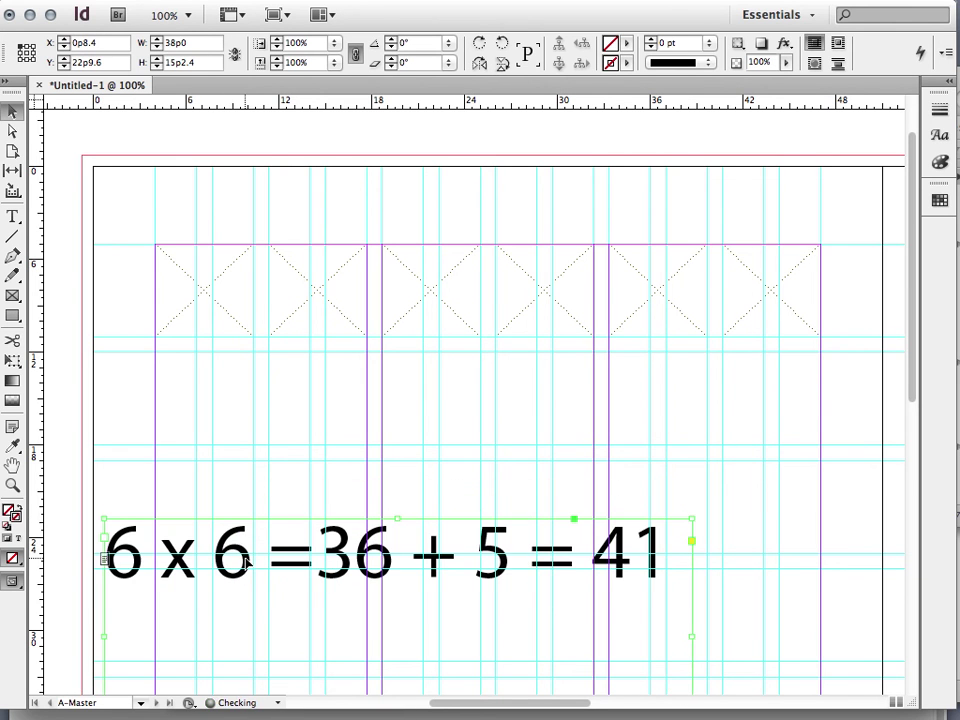
# - Draw a wide placeholder frame across the columns, then delete it
pyautogui.click(14, 296)
pyautogui.click(60, 295)
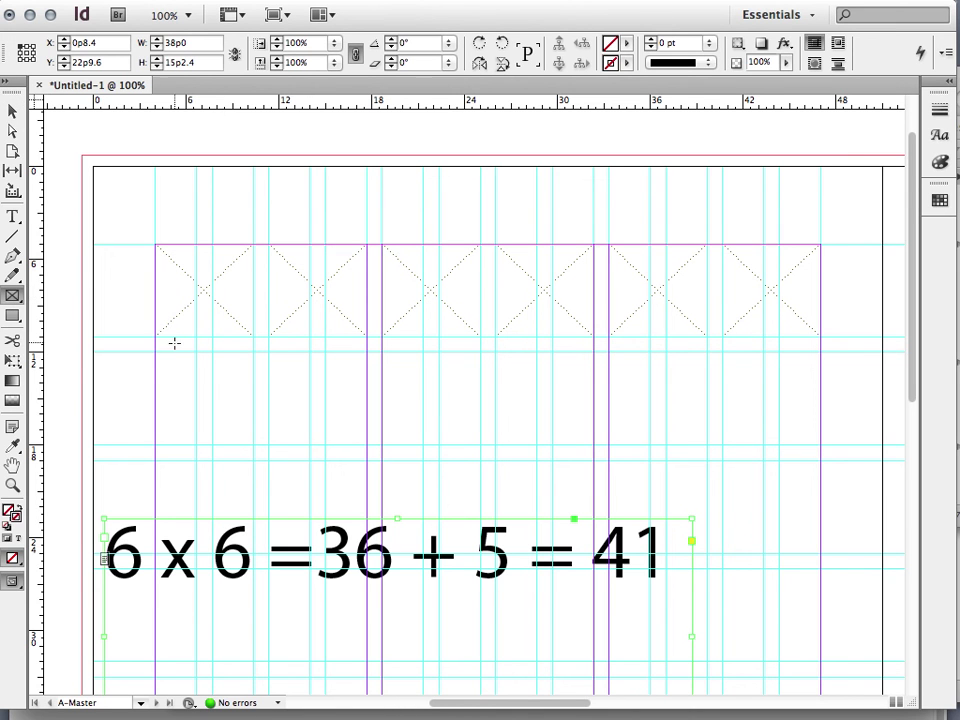
pyautogui.moveTo(156, 352); pyautogui.dragTo(819, 447)
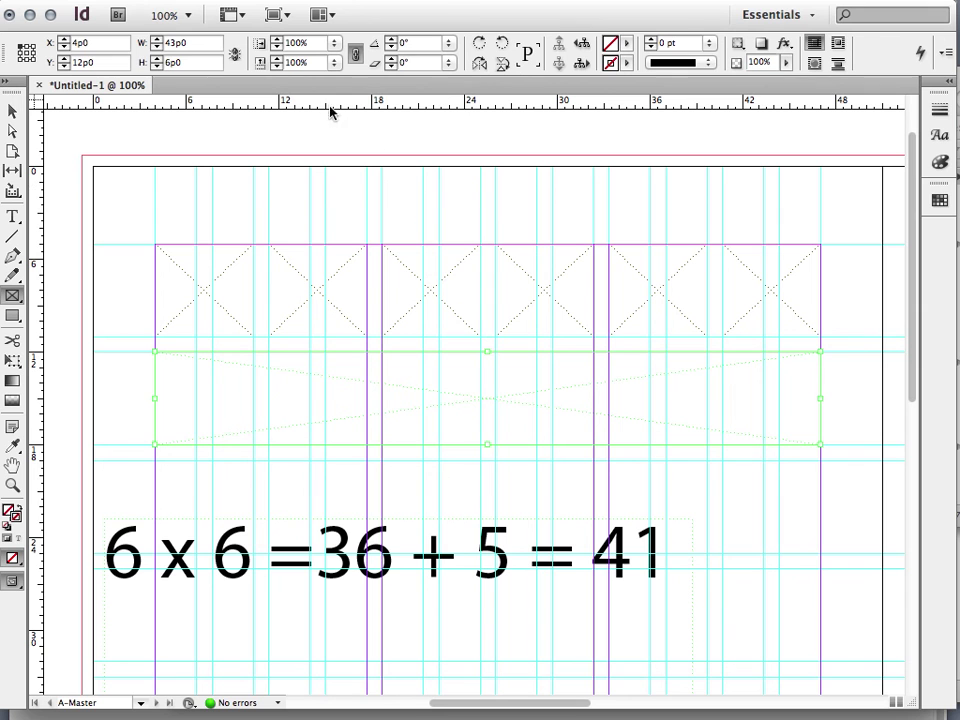
pyautogui.click(12, 110)
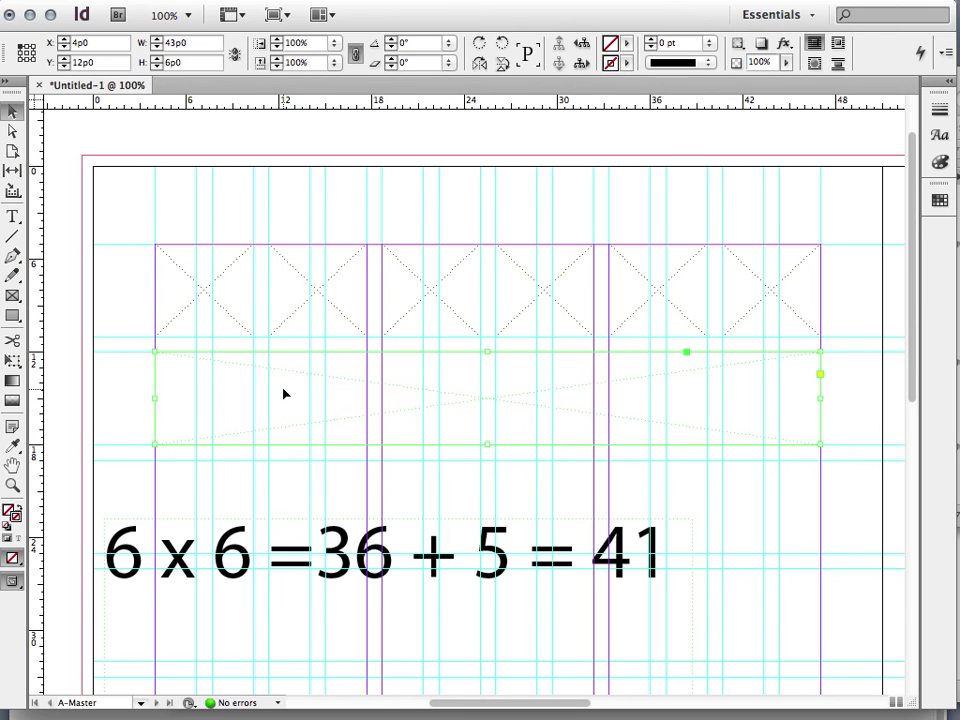
pyautogui.press('Delete')
# - Select and delete each of the six top-row placeholder frames
pyautogui.click(231, 306)
pyautogui.press('Delete')
pyautogui.click(283, 311)
pyautogui.press('Delete')
pyautogui.click(455, 300)
pyautogui.press('Delete')
pyautogui.click(561, 289)
pyautogui.press('Delete')
pyautogui.click(692, 289)
pyautogui.press('Delete')
pyautogui.click(756, 296)
pyautogui.press('Delete')
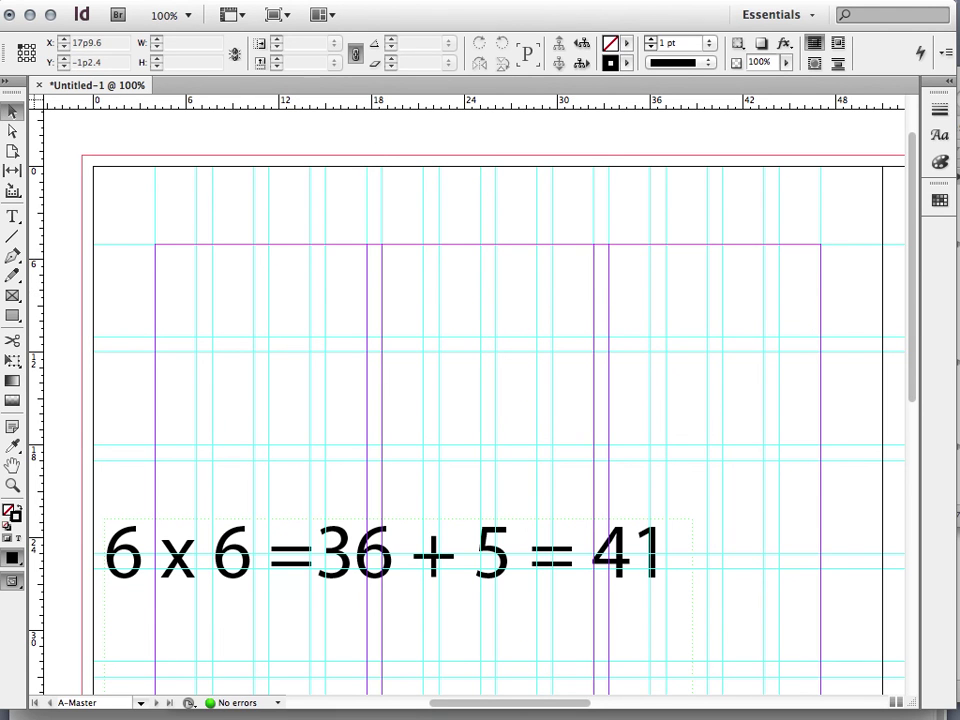
pyautogui.click(165, 0)
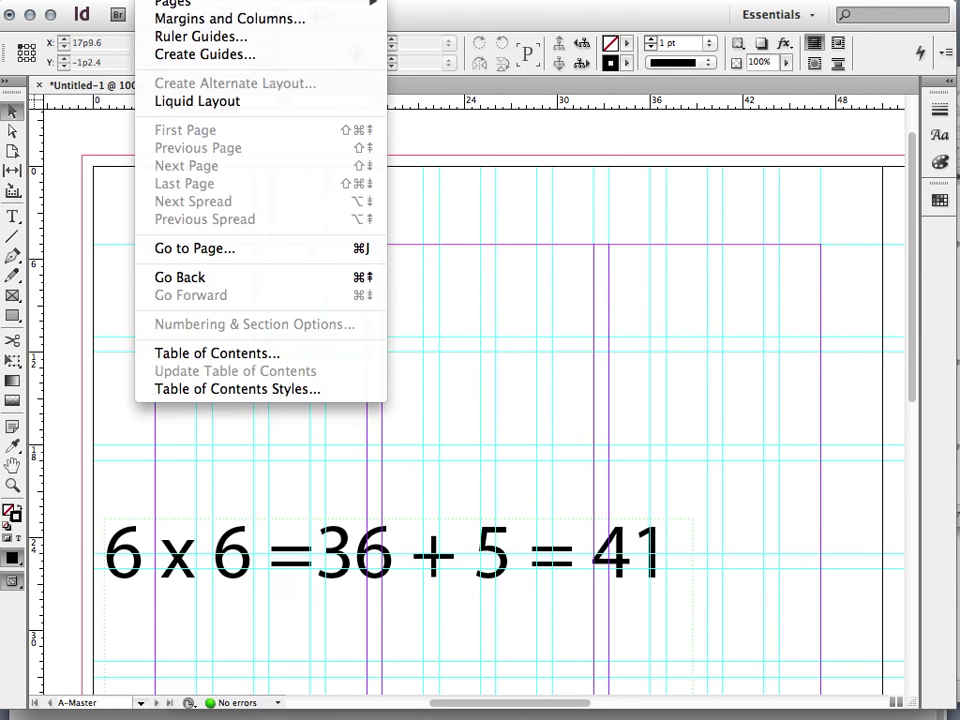
# - In Margins and Columns, enable Layout Adjustment and set the inside and outside margins to 5p0
pyautogui.click(167, 20)
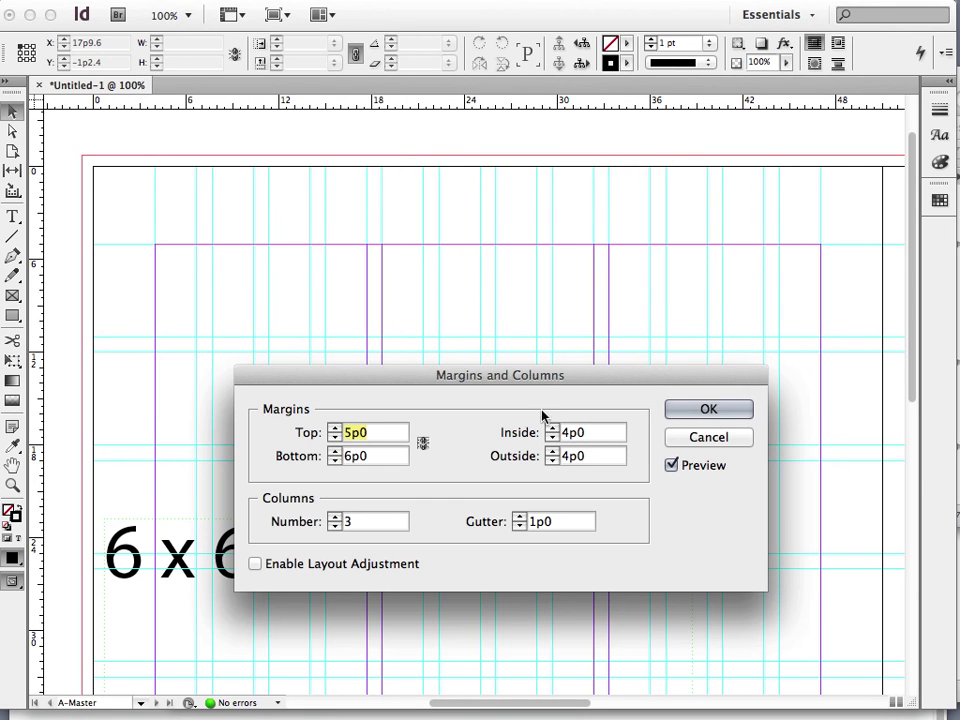
pyautogui.moveTo(508, 392); pyautogui.dragTo(639, 351)
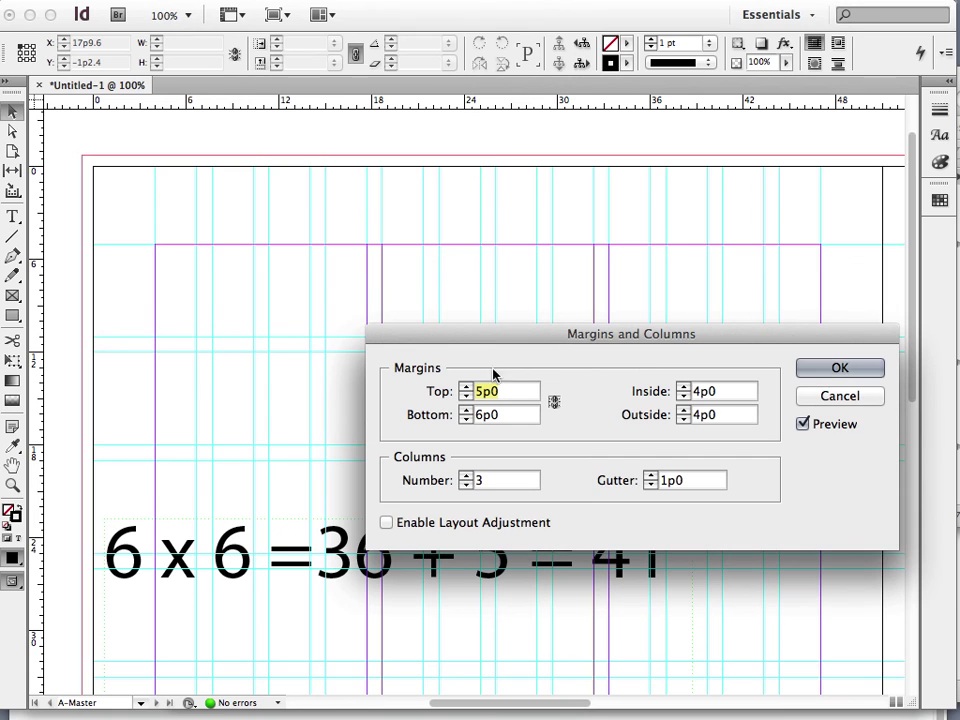
pyautogui.click(386, 522)
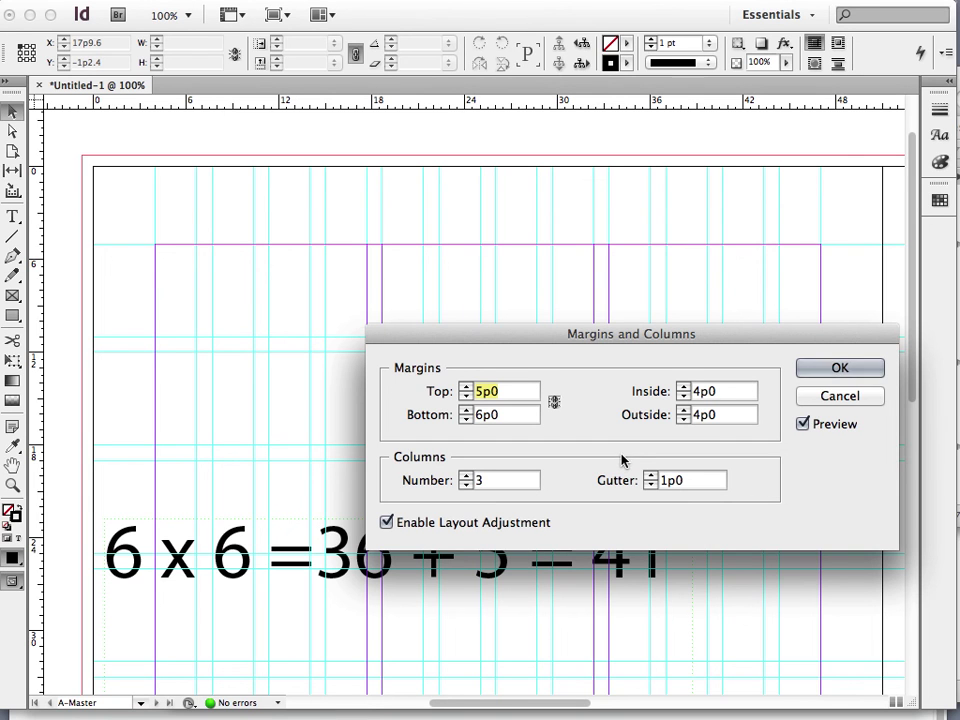
pyautogui.click(699, 392)
pyautogui.press('BackSpace')
pyautogui.write('5')
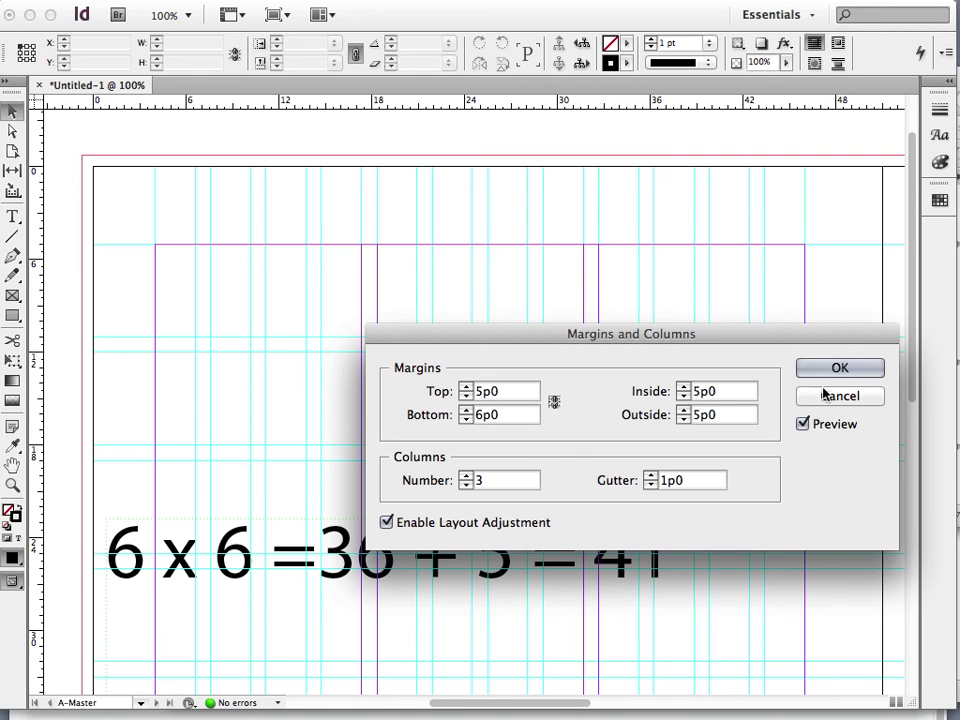
# - Compare the new 5p0 margins against the old layout with Preview, then apply them
pyautogui.click(804, 424)
pyautogui.click(804, 424)
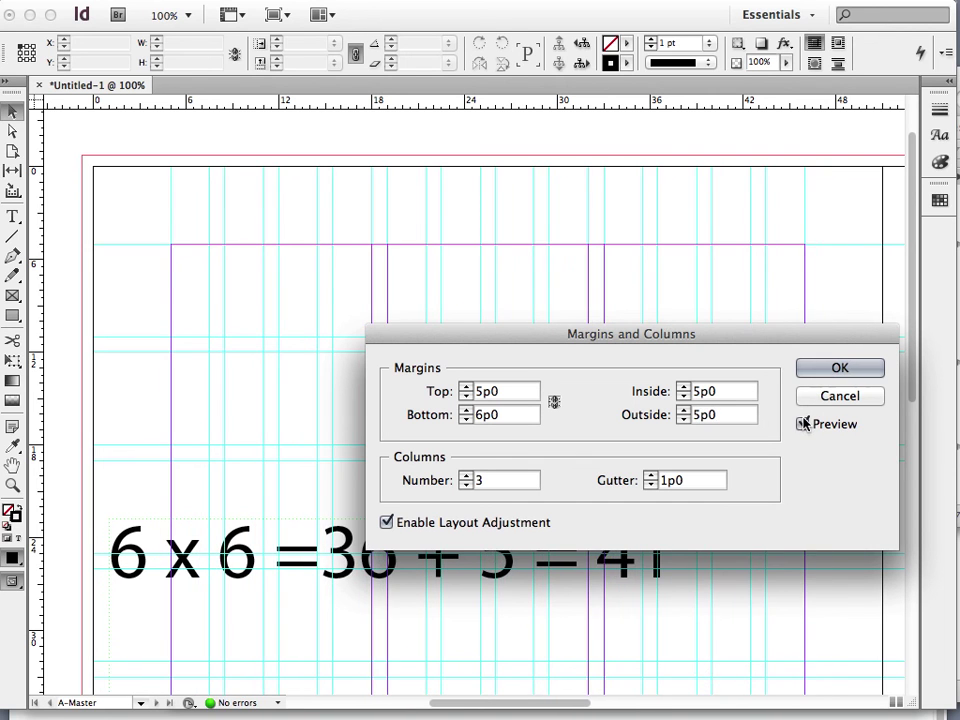
pyautogui.click(804, 424)
pyautogui.click(804, 424)
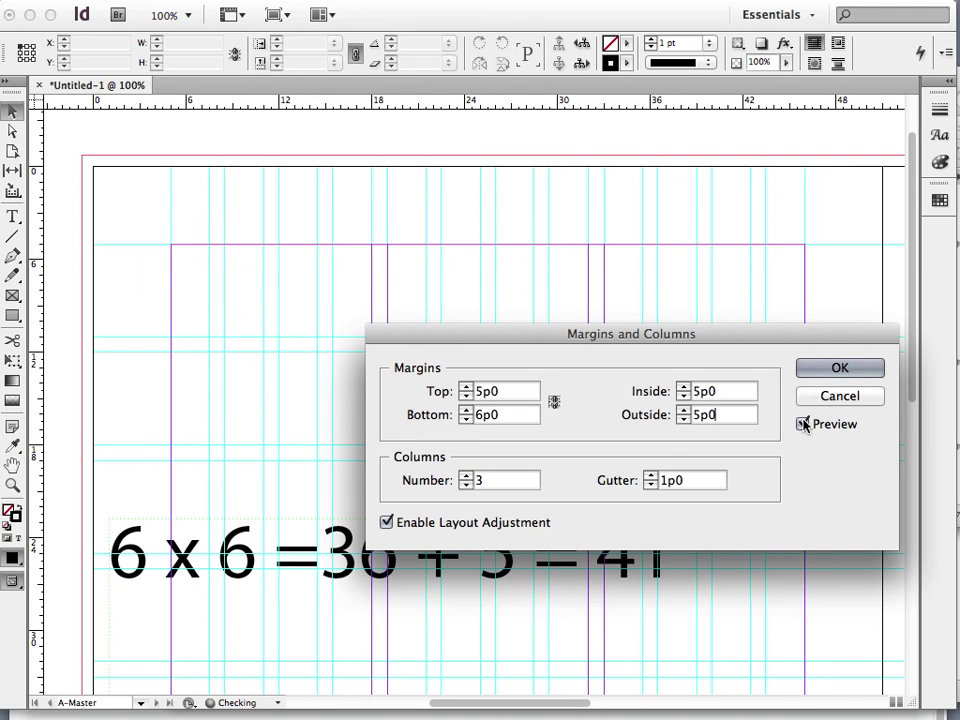
pyautogui.click(804, 424)
pyautogui.click(804, 424)
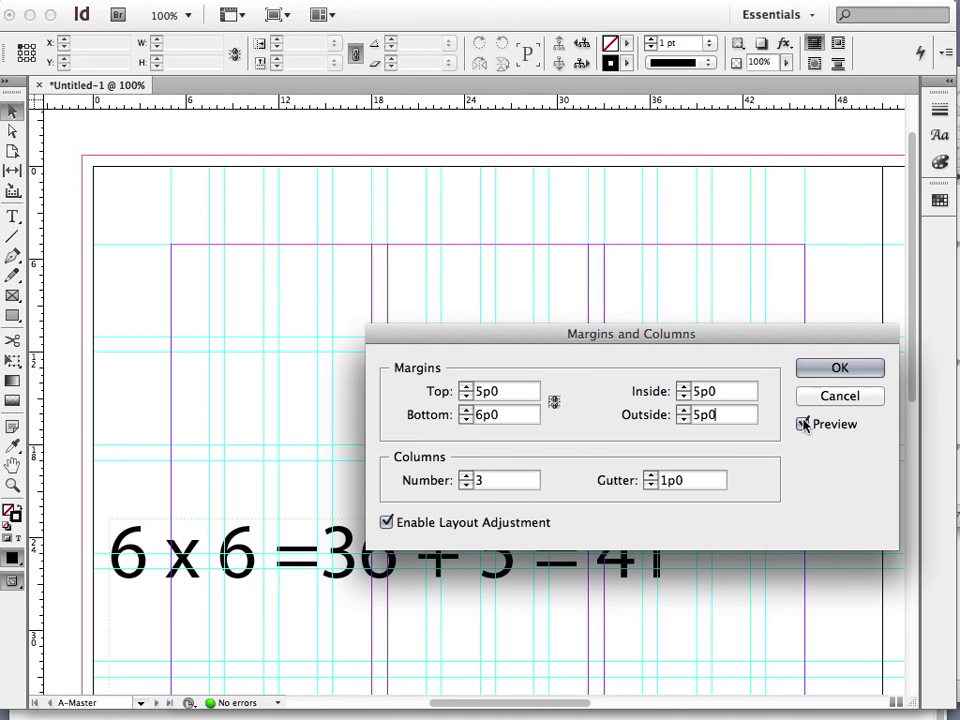
pyautogui.click(804, 424)
pyautogui.click(804, 424)
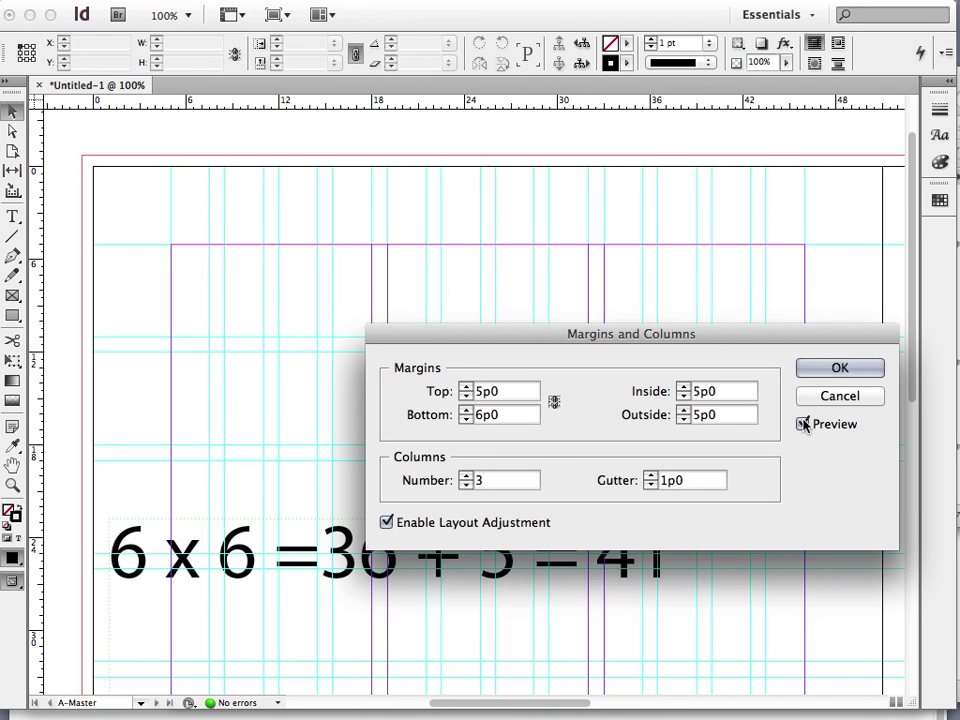
pyautogui.click(818, 372)
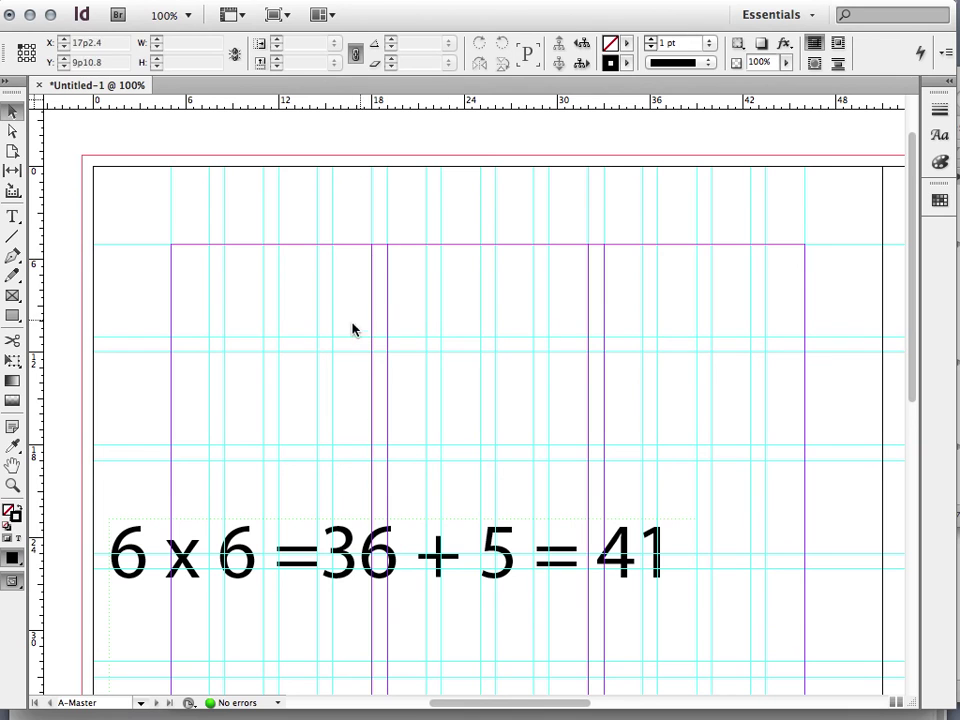
# - Draw a 6p0 square placeholder frame in the top-left grid cell at X 5p0, Y 5p0, then zoom to 50%
pyautogui.click(19, 297)
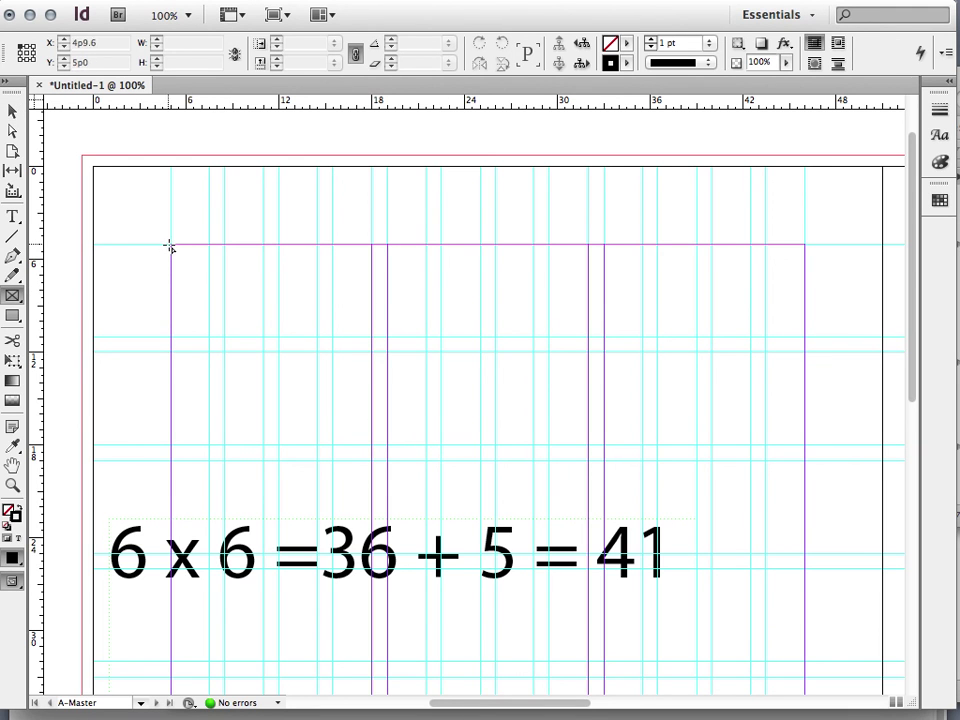
pyautogui.moveTo(173, 246); pyautogui.dragTo(264, 339)
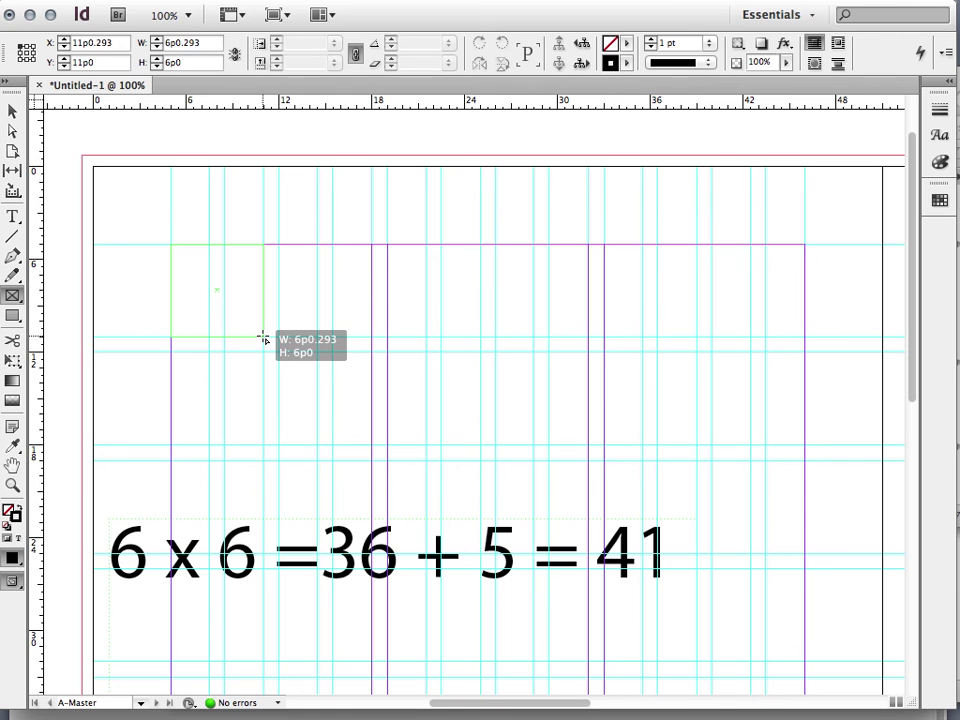
pyautogui.moveTo(264, 339); pyautogui.dragTo(265, 339)
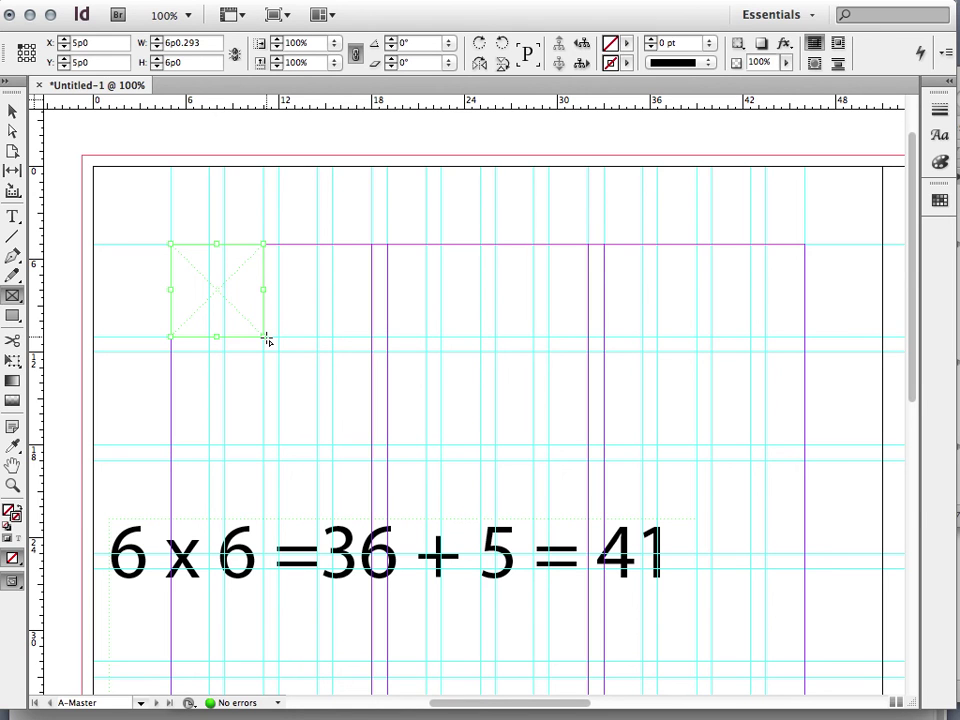
pyautogui.press('super+minus')
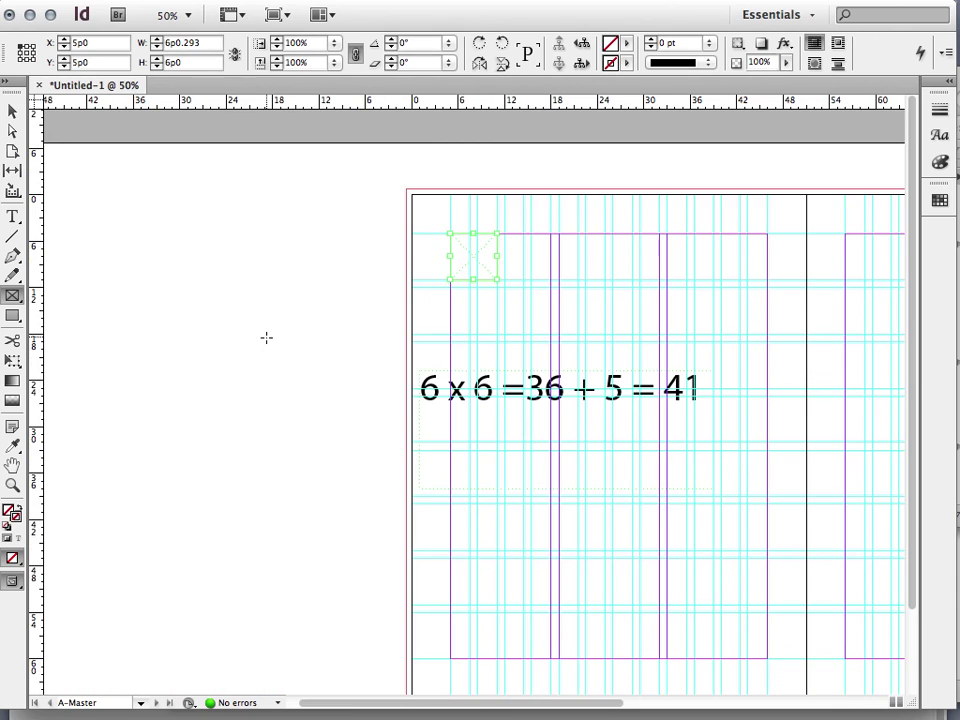